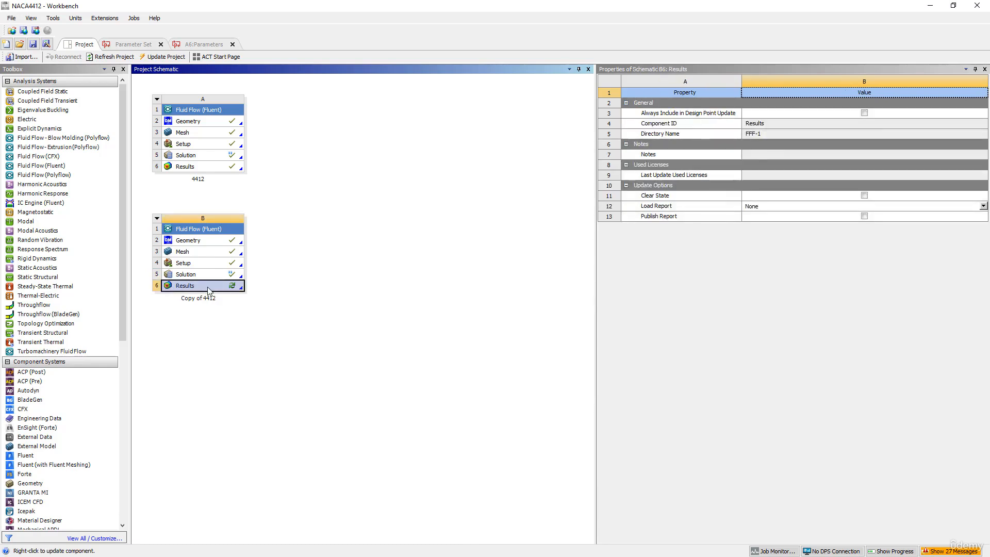
- Launch CFD-Post from the Copy of 4412 Results cell in Workbench
double_click(196, 287)
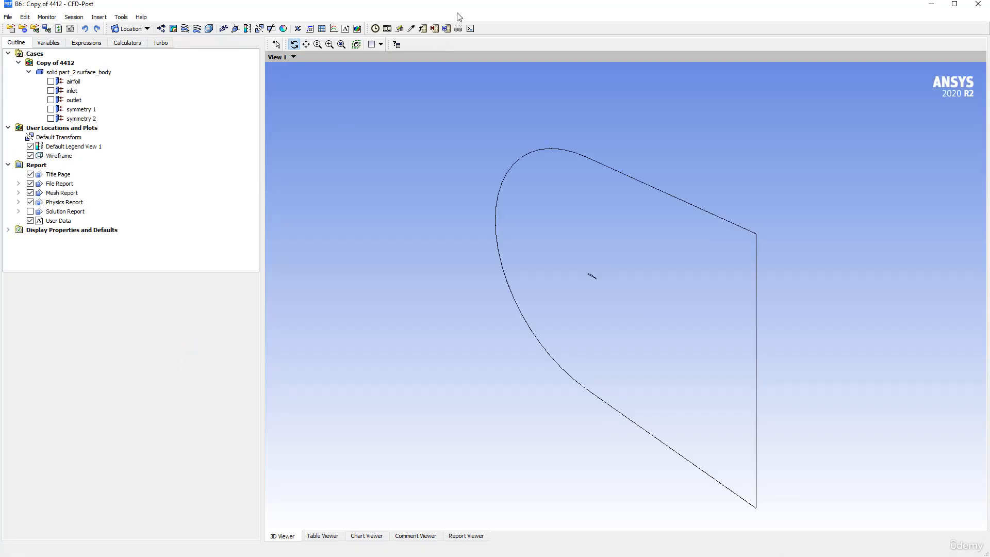
- Restore CFD-Post to a window and move it aside to uncover the PowerPoint slide
key(alt+Tab)
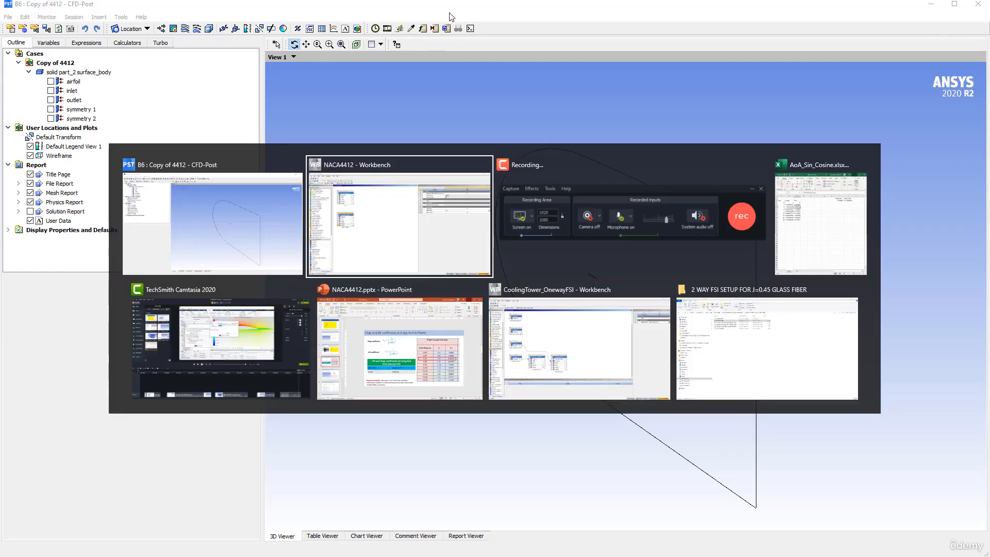
click(401, 314)
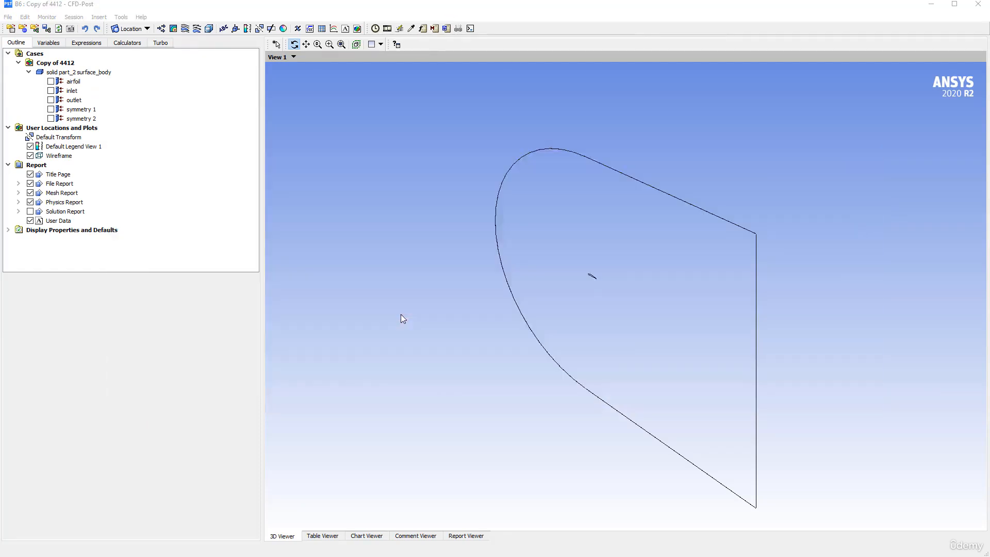
click(717, 15)
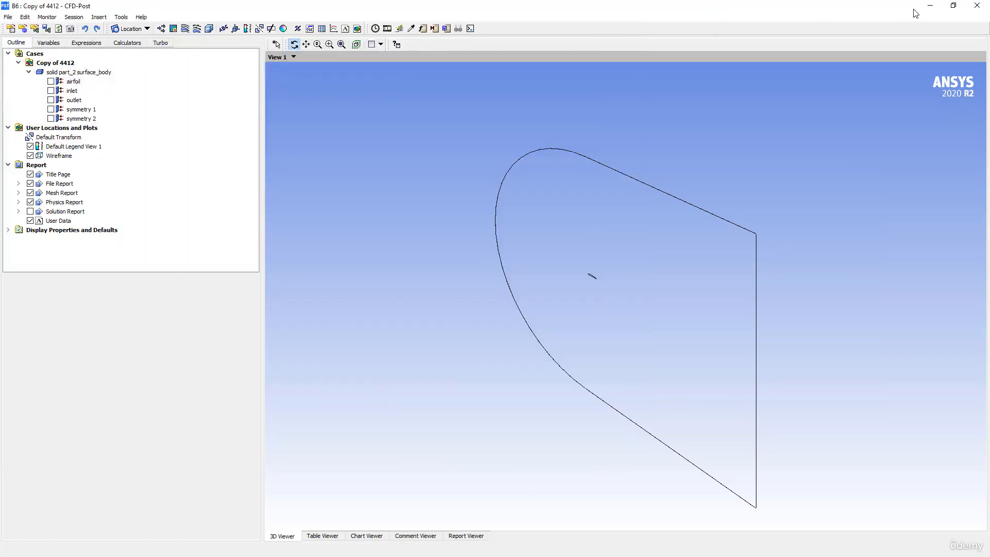
click(953, 5)
drag(321, 10, 811, 32)
scroll(299, 231, down, 1)
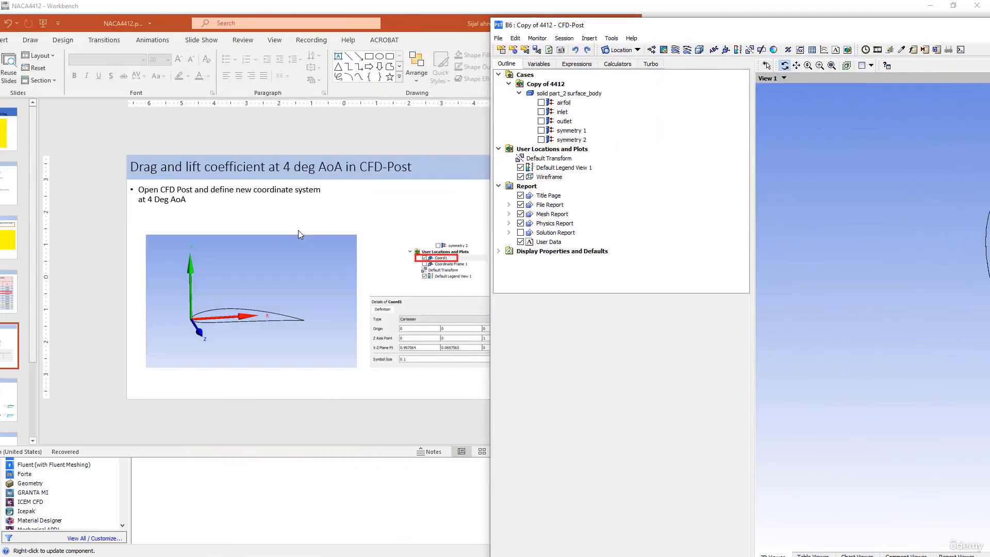
drag(421, 25, 305, 23)
- Position CFD-Post beside the slide and turn the fluid domain side-on
click(617, 27)
drag(618, 31, 423, 21)
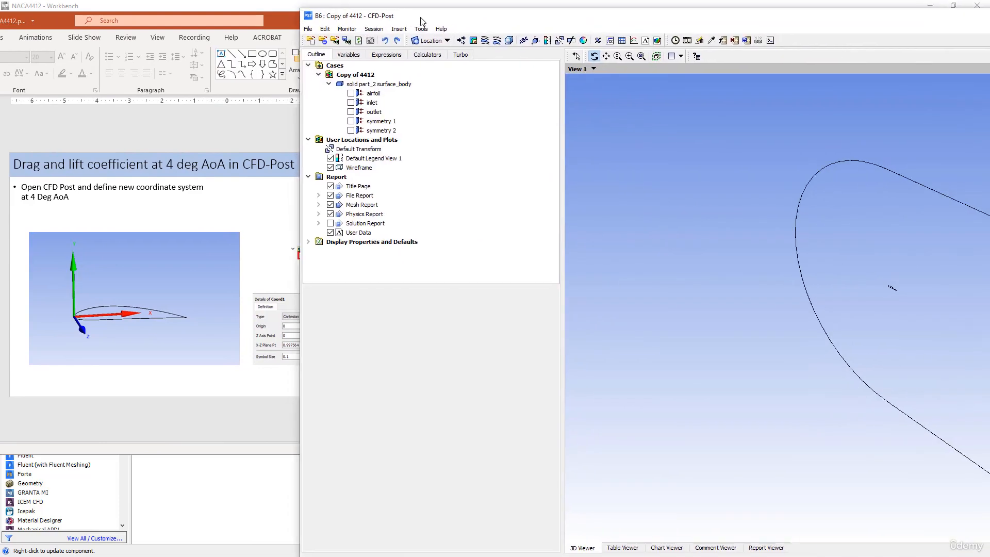
click(280, 22)
drag(279, 22, 242, 23)
drag(526, 26, 448, 16)
drag(589, 166, 718, 177)
middle_drag(773, 225, 670, 223)
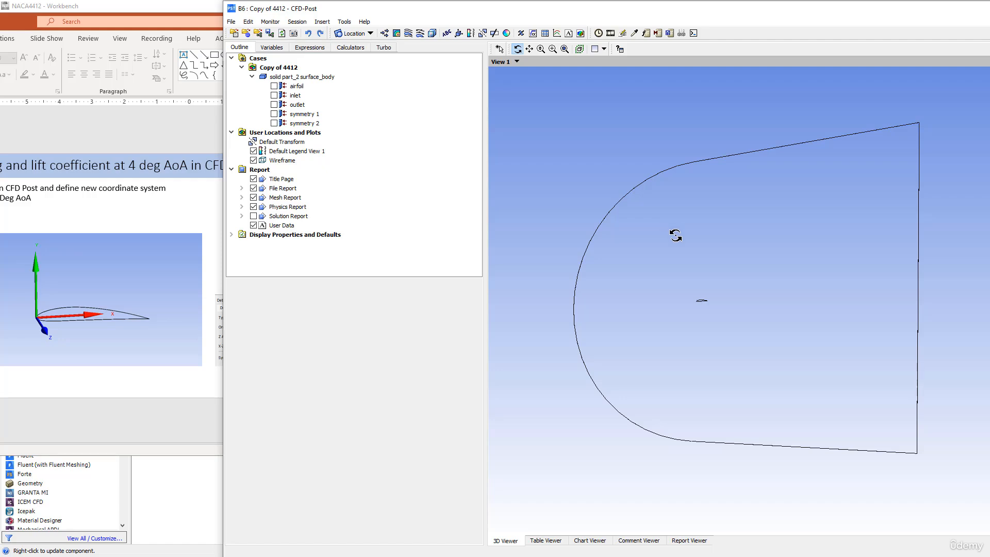
- Insert a coordinate frame under User Locations and Plots, named Coord1
click(295, 143)
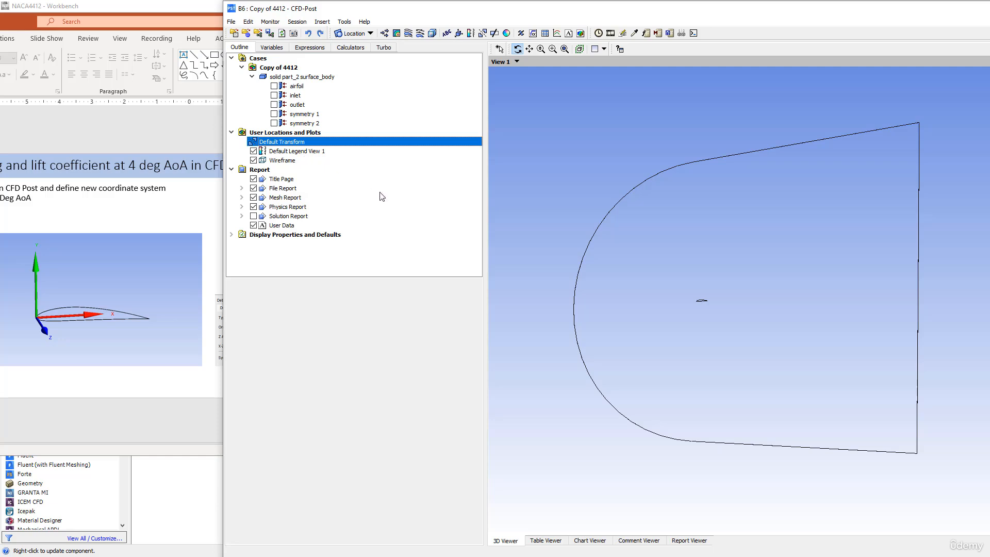
drag(697, 287, 664, 286)
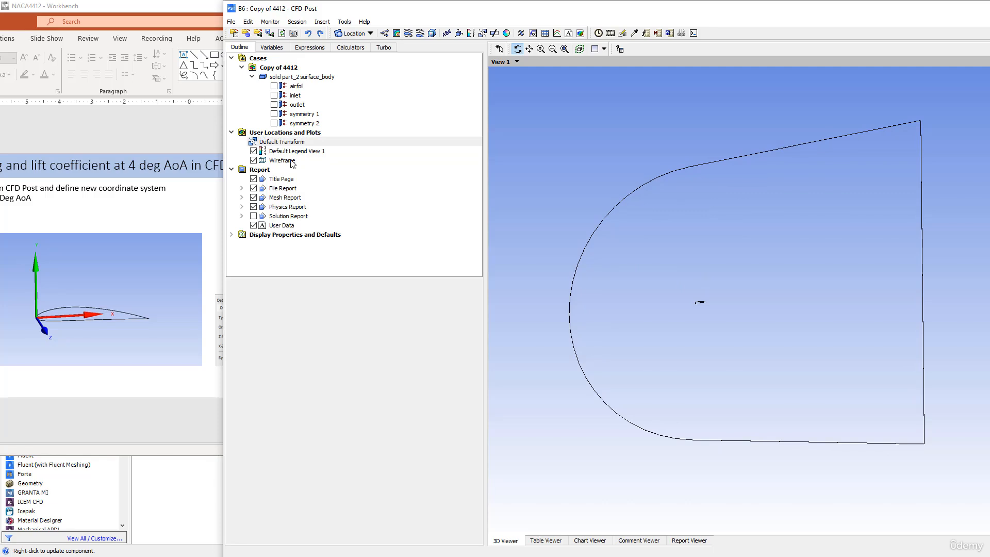
click(288, 132)
right_click(285, 133)
mouse_move(290, 137)
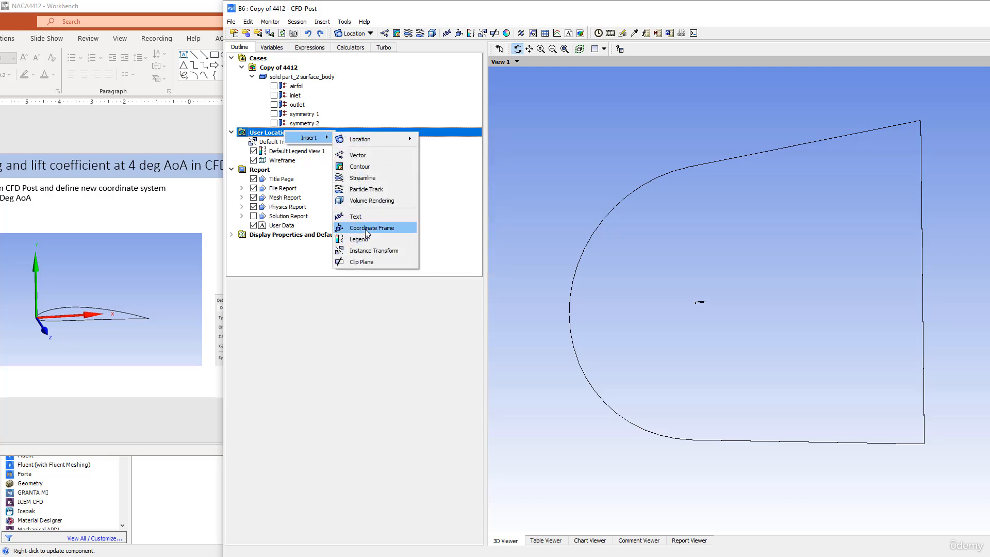
click(368, 228)
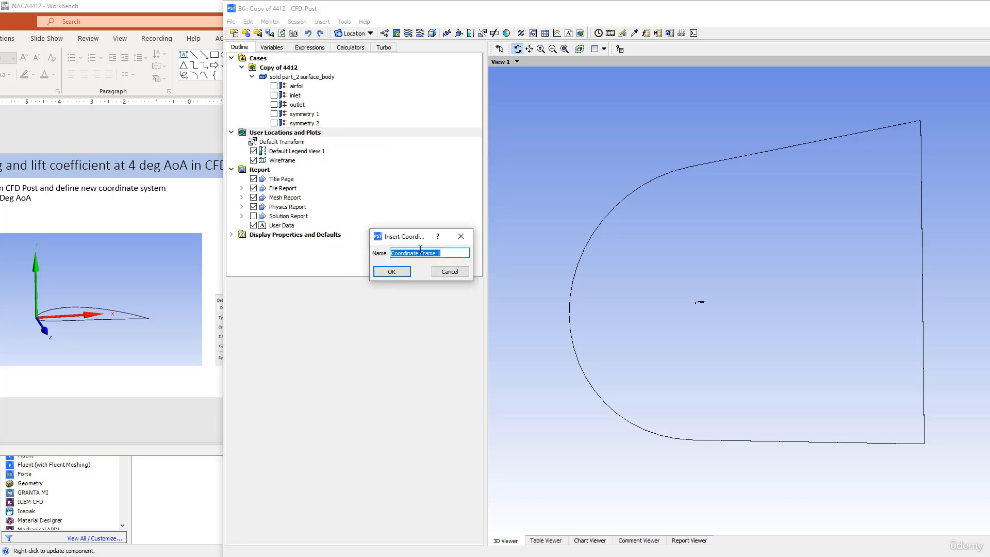
drag(407, 252, 450, 254)
key(BackSpace)
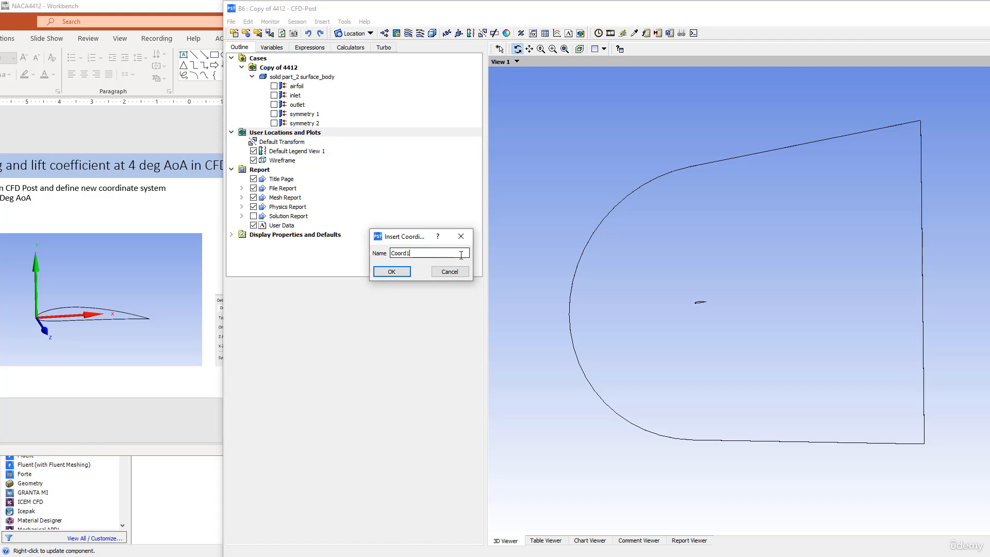
click(400, 273)
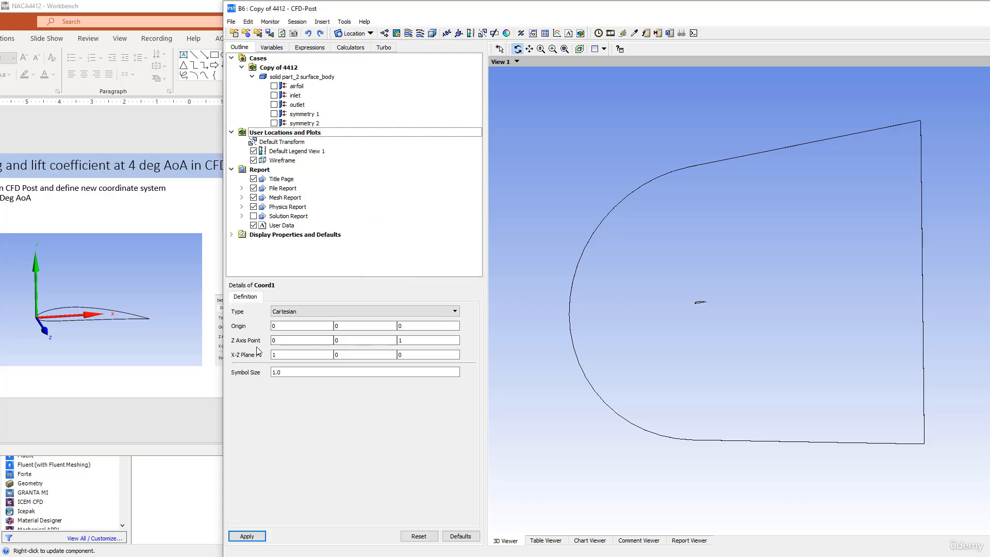
- Zoom the 3D viewer in past the domain boundary onto the small airfoil
scroll(656, 310, up, 4)
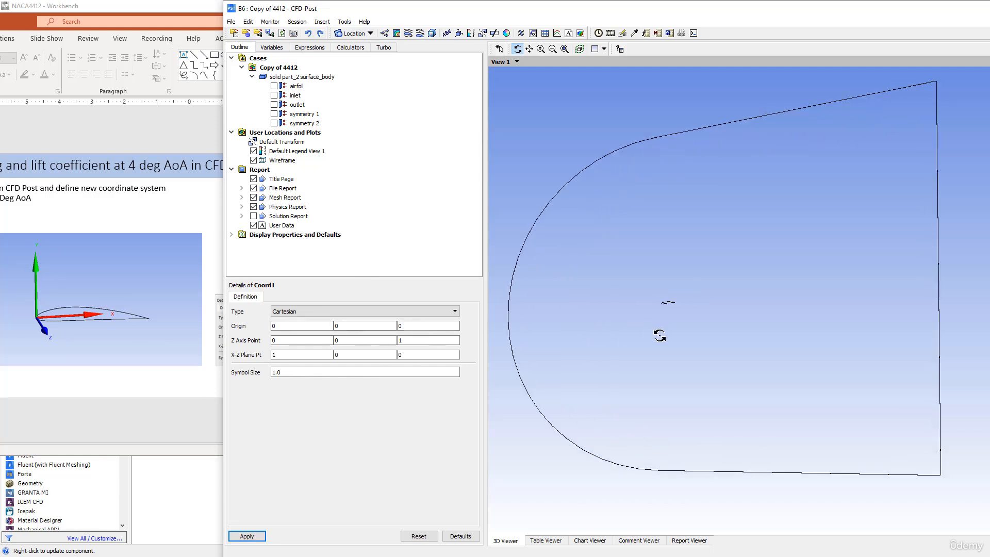
scroll(750, 332, up, 4)
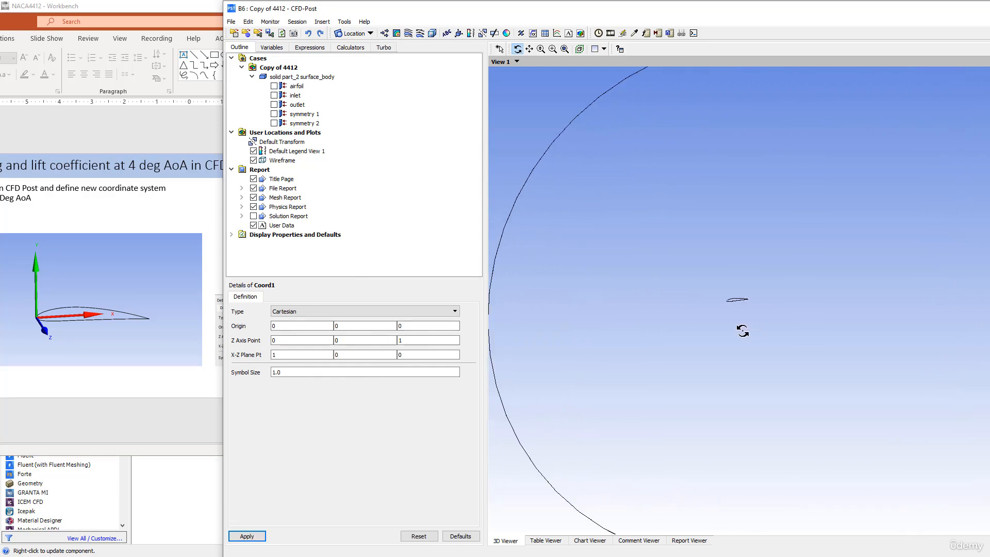
scroll(724, 294, up, 3)
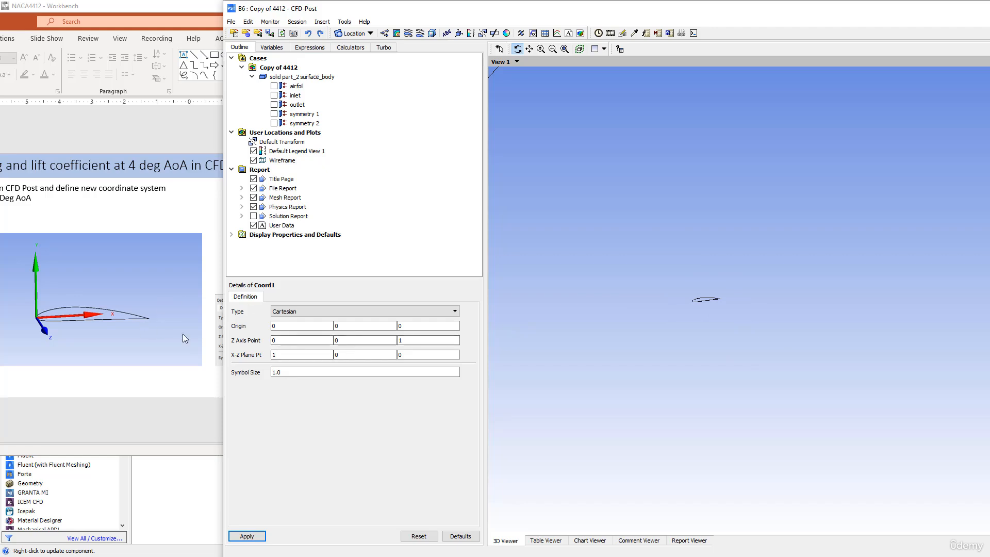
- Paste the 4° cosine 0.997564 from cell B5 into Coord1's first X-Z plane value
click(309, 354)
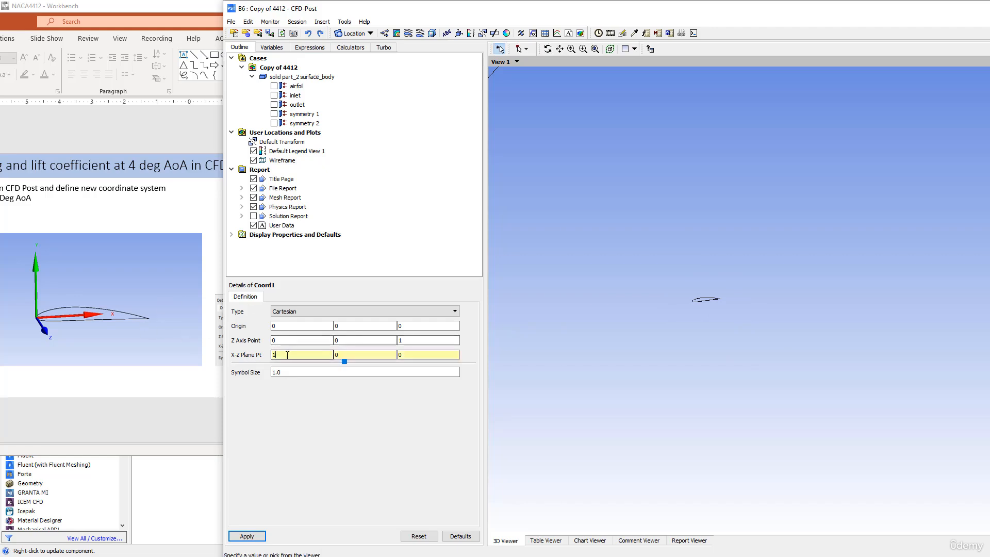
click(350, 355)
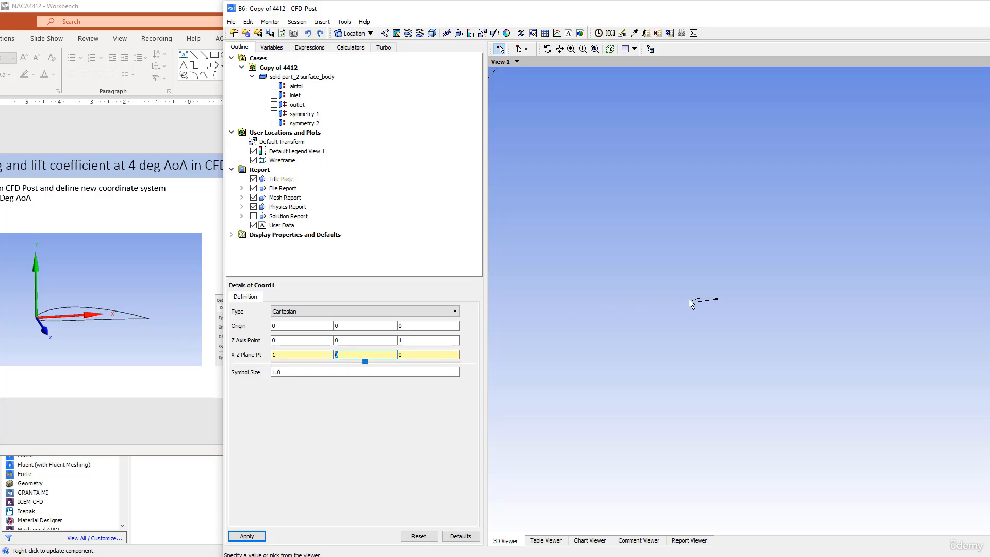
click(280, 355)
key(alt+Tab)
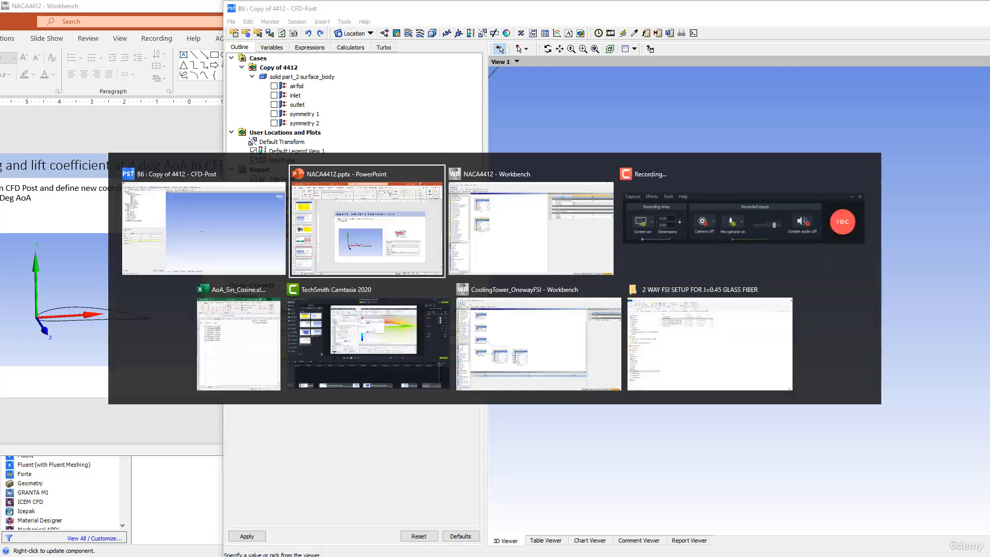
click(236, 356)
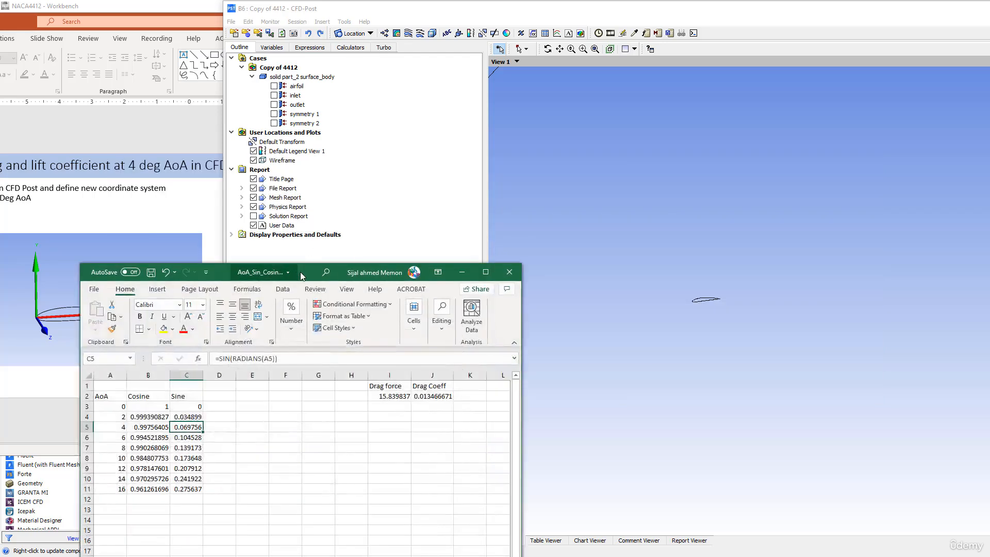
drag(304, 273, 836, 137)
right_click(677, 290)
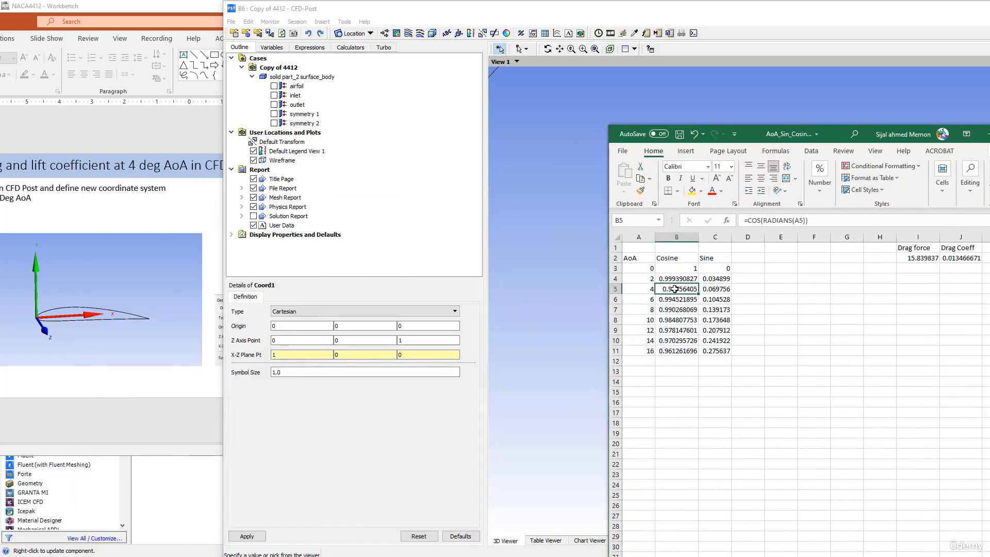
click(705, 33)
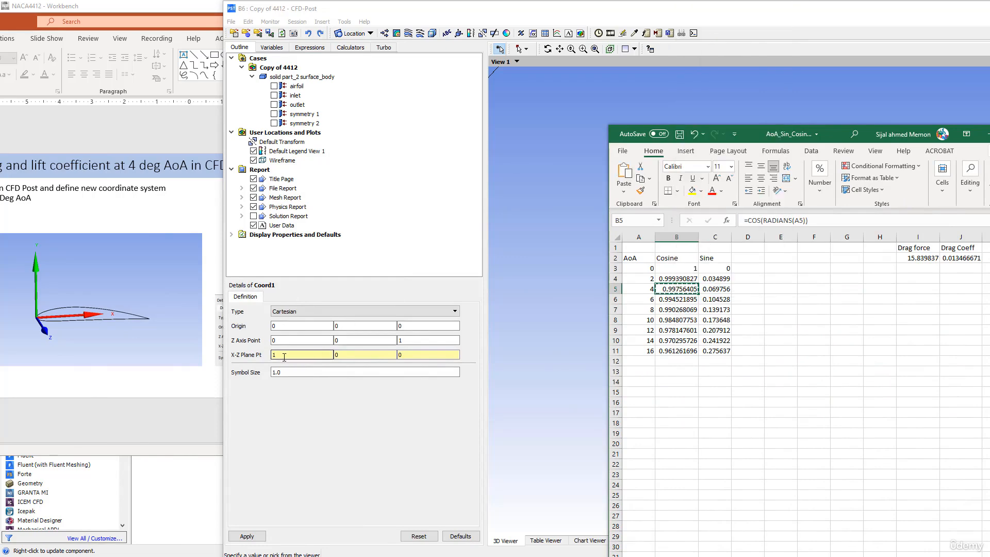
click(273, 355)
right_click(273, 355)
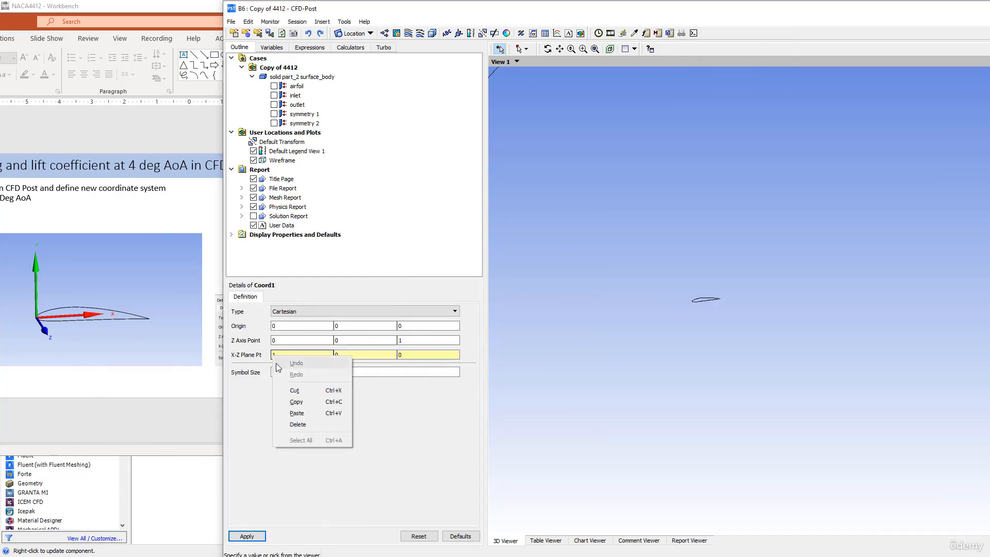
click(296, 411)
- Paste the 4° sine 0.0697565 from C5 into the second X-Z value and apply
key(alt+Tab)
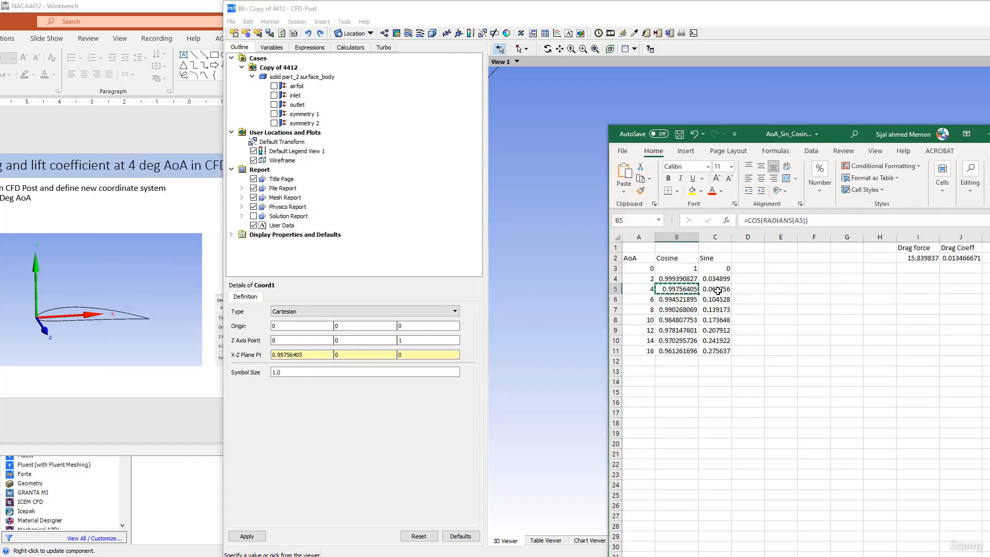
click(718, 290)
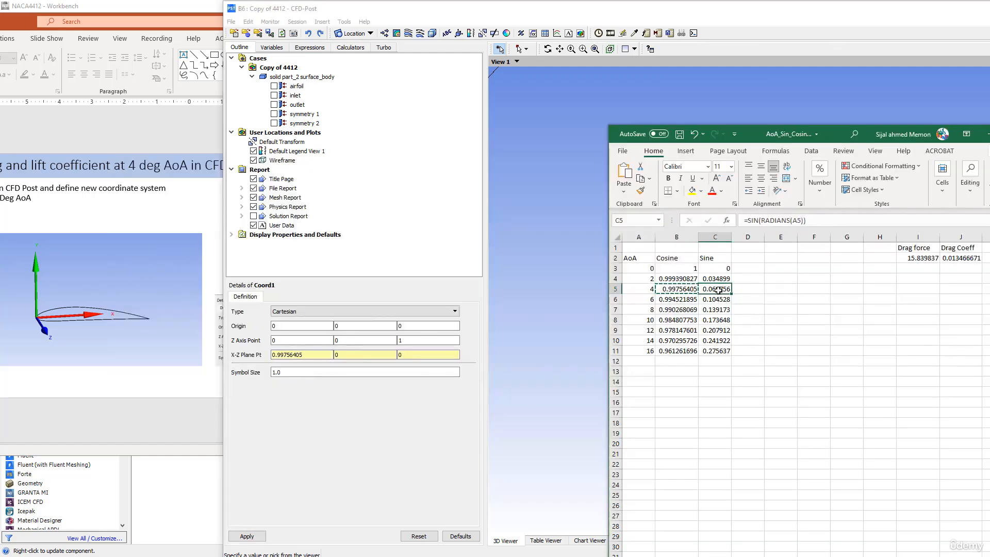
right_click(718, 290)
click(739, 24)
click(338, 355)
right_click(338, 355)
click(365, 416)
click(247, 535)
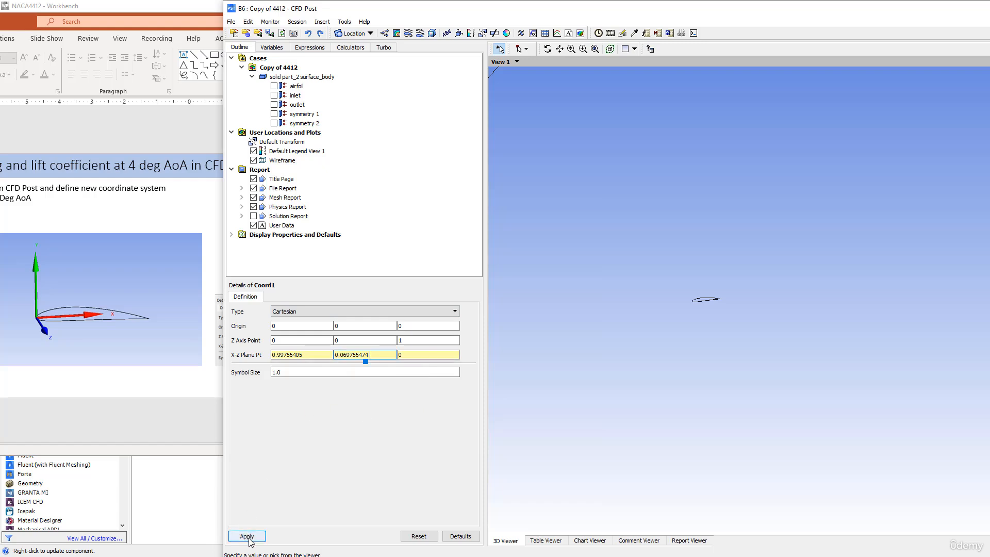
mouse_move(629, 304)
mouse_down()
mouse_move(617, 288)
mouse_move(641, 301)
mouse_up()
click(301, 372)
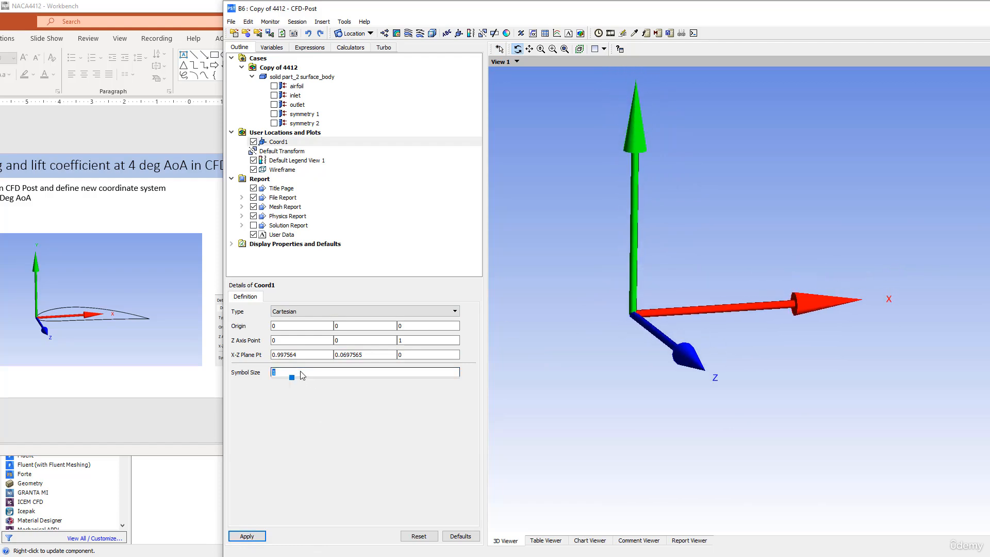
- Shrink Coord1's axis symbol size to 0.1 and zoom in on the axes and airfoil
text(0.1)
click(247, 536)
ctrl+middle_drag(563, 327, 769, 300)
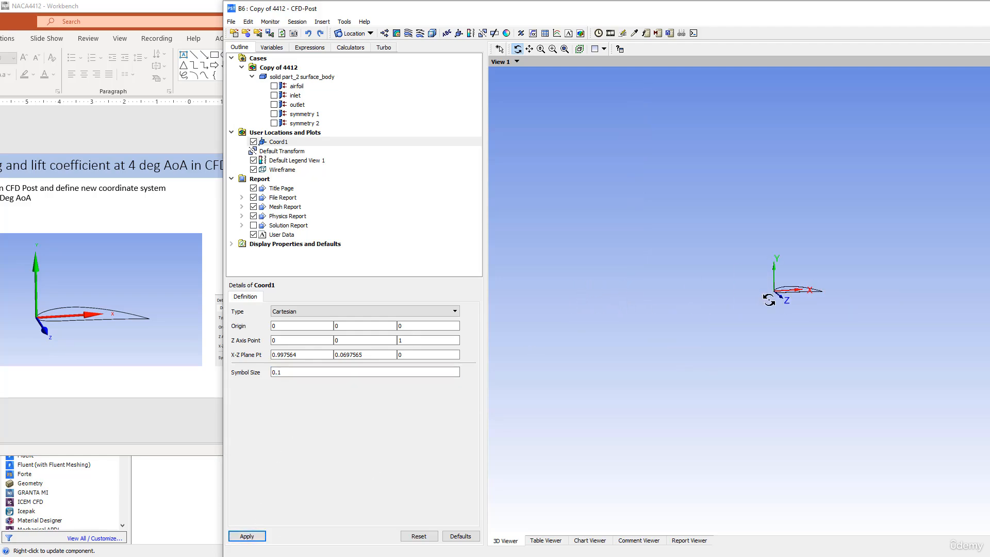
scroll(719, 317, up, 8)
scroll(710, 313, up, 1)
ctrl+middle_drag(710, 311, 676, 290)
scroll(695, 333, up, 7)
scroll(713, 277, up, 1)
ctrl+middle_drag(689, 321, 656, 293)
- Set Coord1's X-Z plane point to 0, 1, 0 so X points upward
double_click(365, 355)
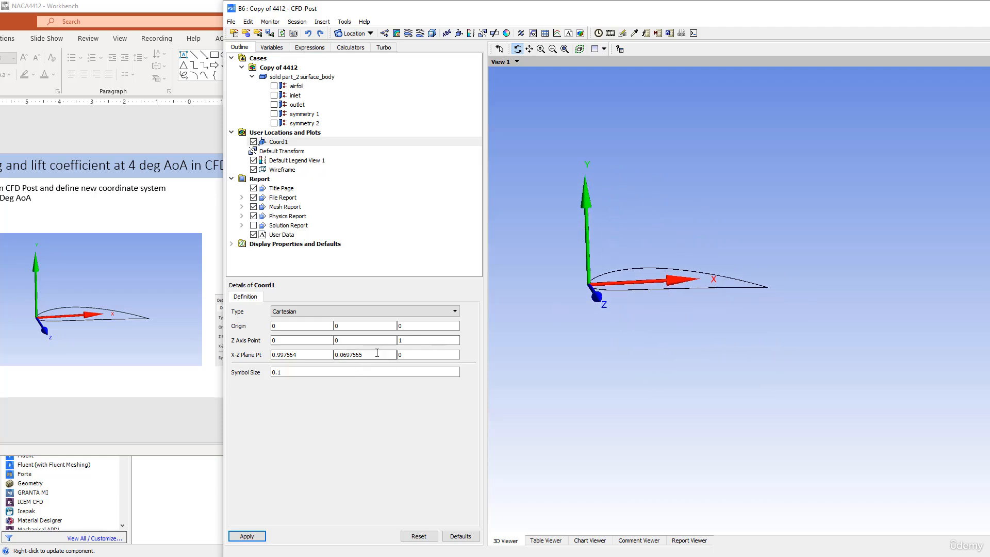
text(1)
double_click(288, 355)
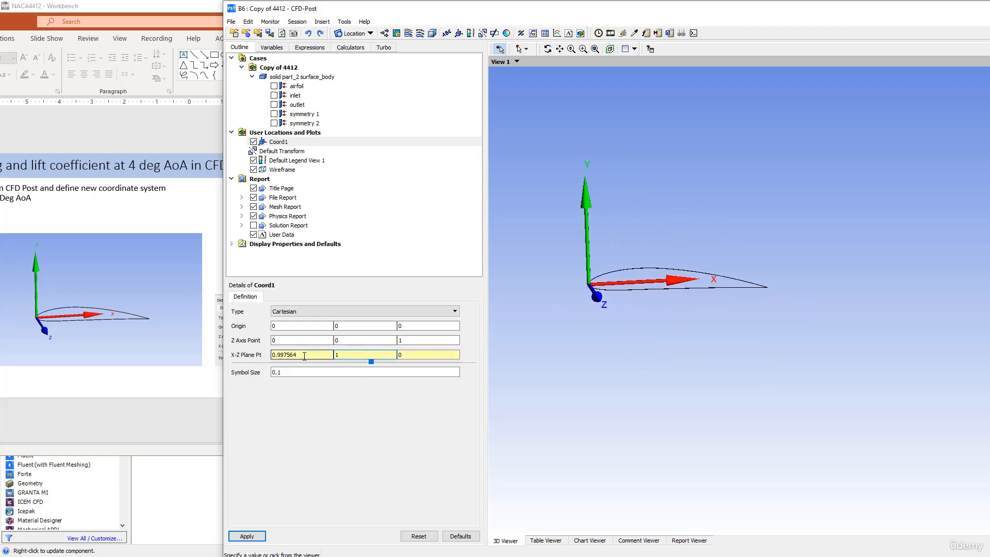
text(0)
click(247, 537)
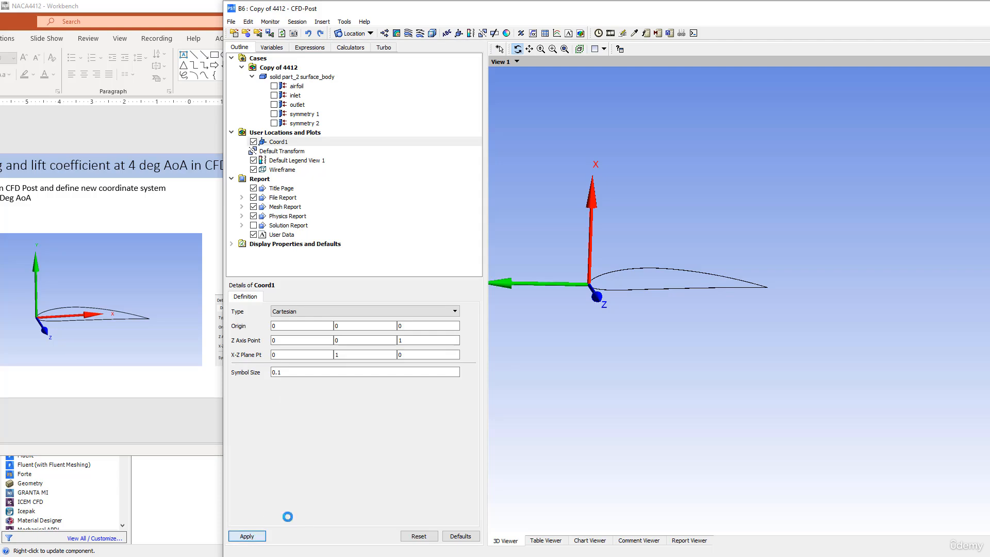
ctrl+middle_drag(585, 217, 619, 202)
mouse_move(546, 268)
ctrl+middle_down()
mouse_move(600, 257)
mouse_move(538, 270)
ctrl+middle_up()
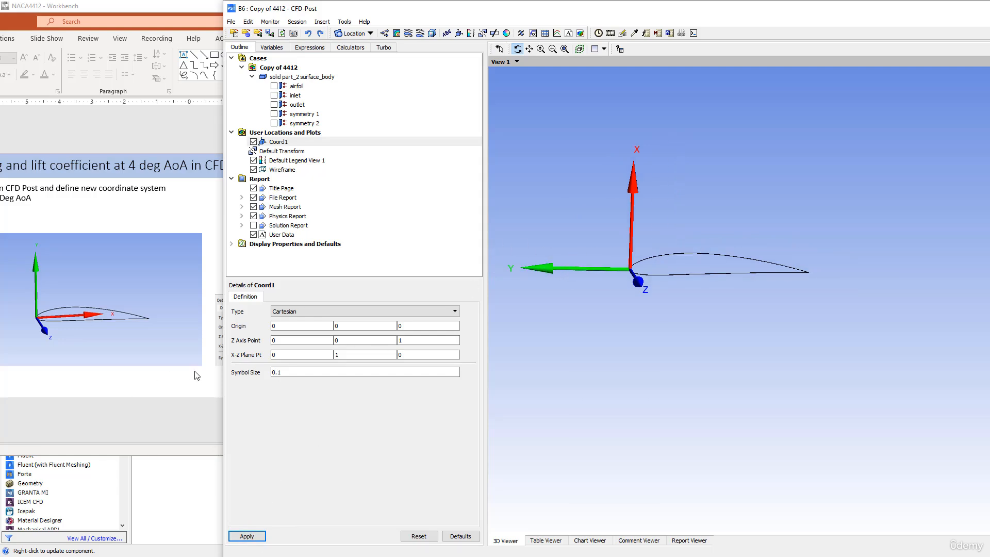
- Paste the 4° sine 0.0697565 from C5 into the second X-Z plane value
key(alt+Tab)
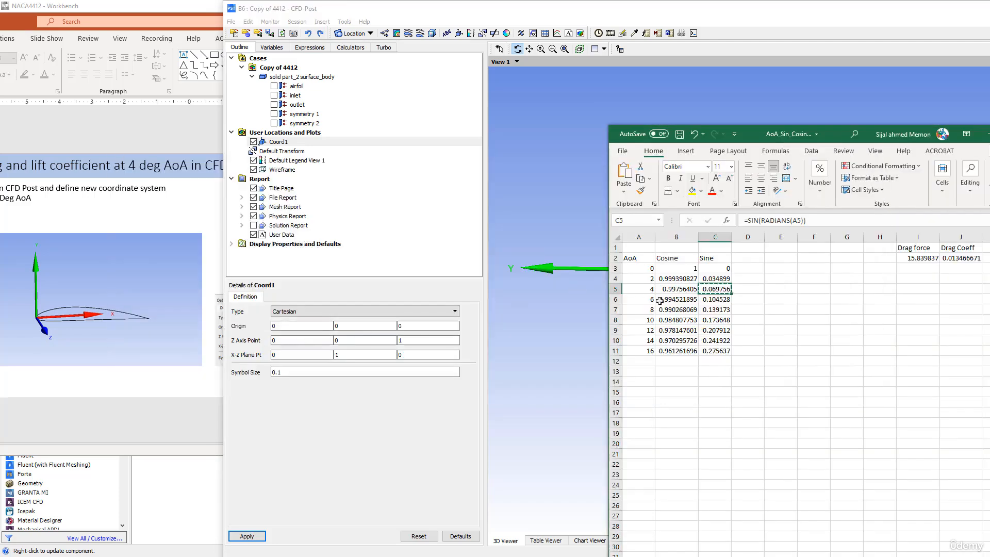
right_click(714, 290)
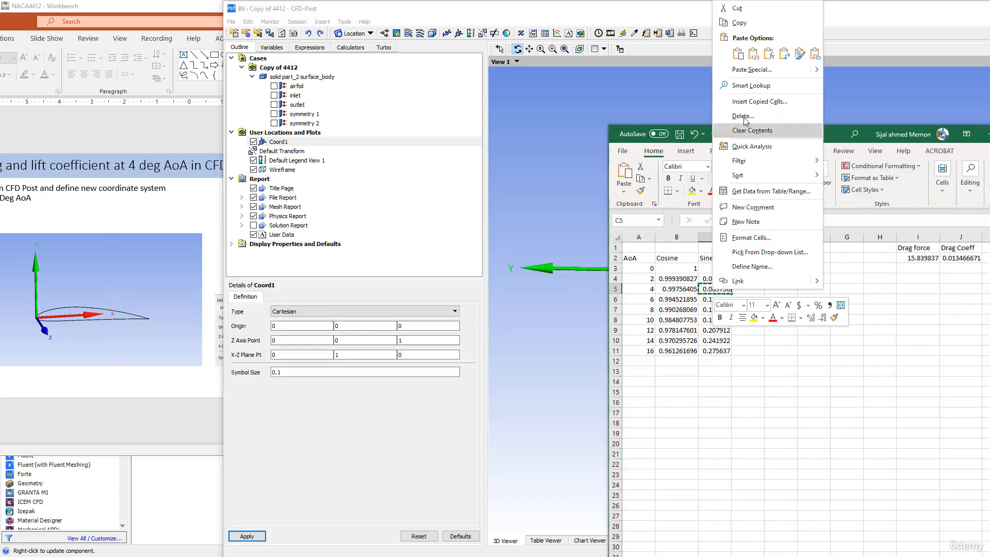
click(738, 22)
double_click(351, 357)
right_click(350, 357)
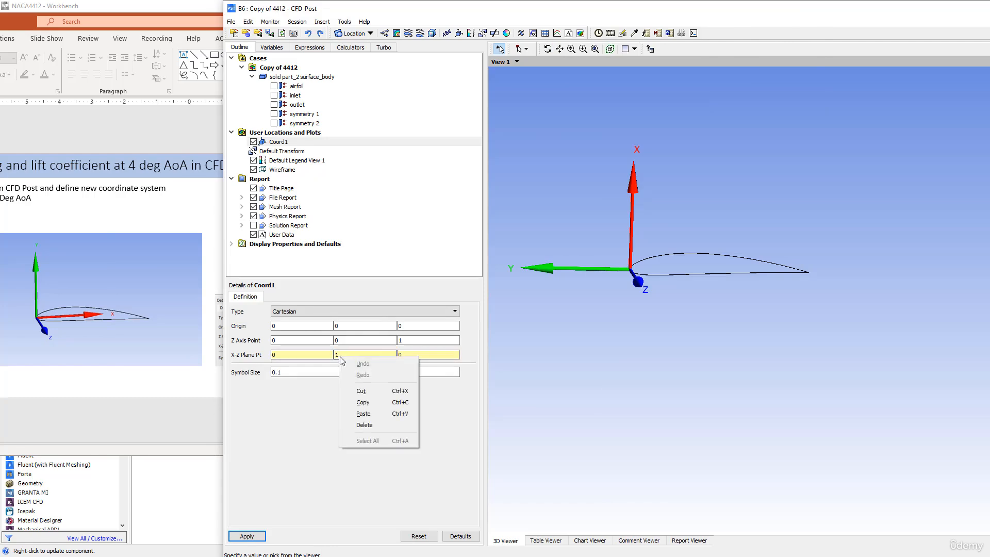
click(367, 412)
- Paste the 4° cosine 0.997564 from B5 into the first X-Z value and apply
key(alt+Tab)
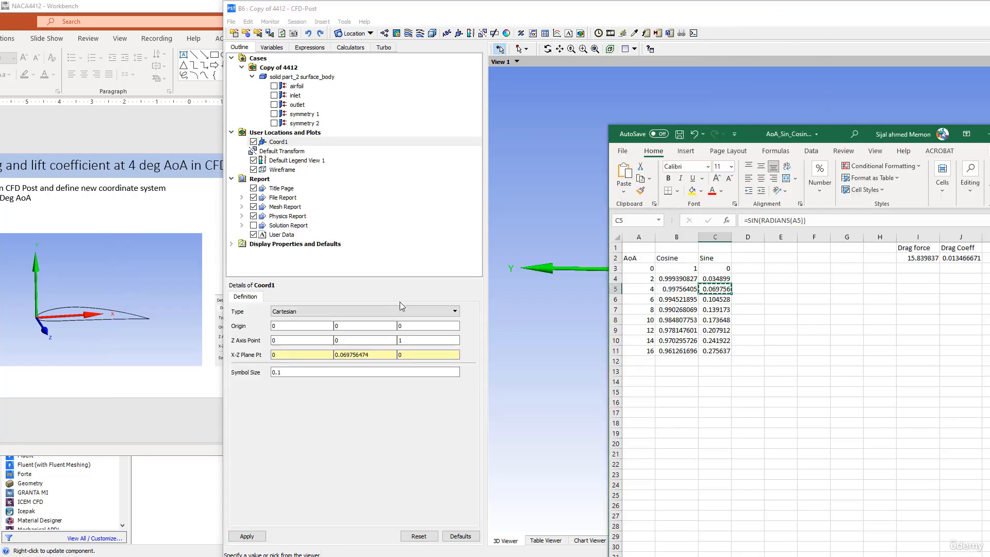
click(668, 290)
right_click(667, 290)
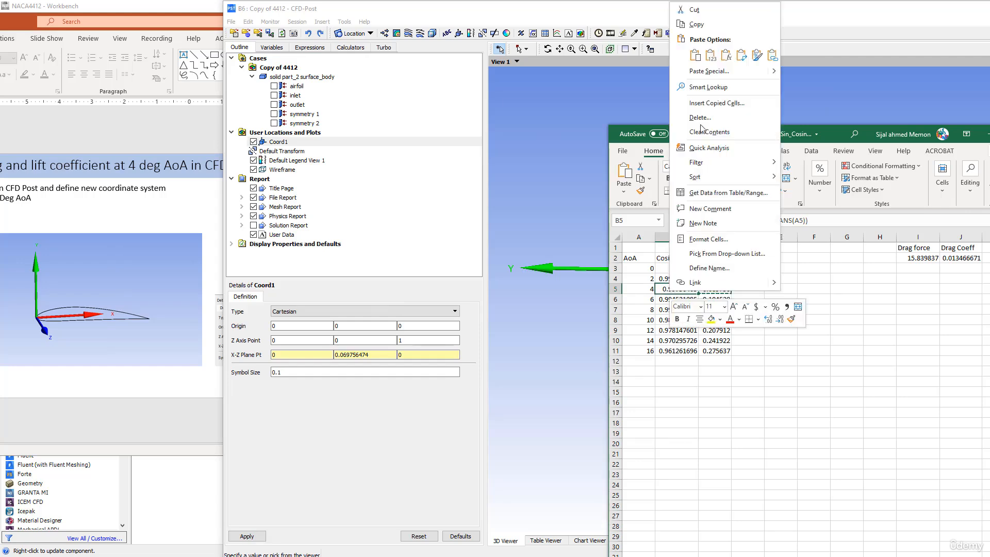
click(724, 24)
click(276, 356)
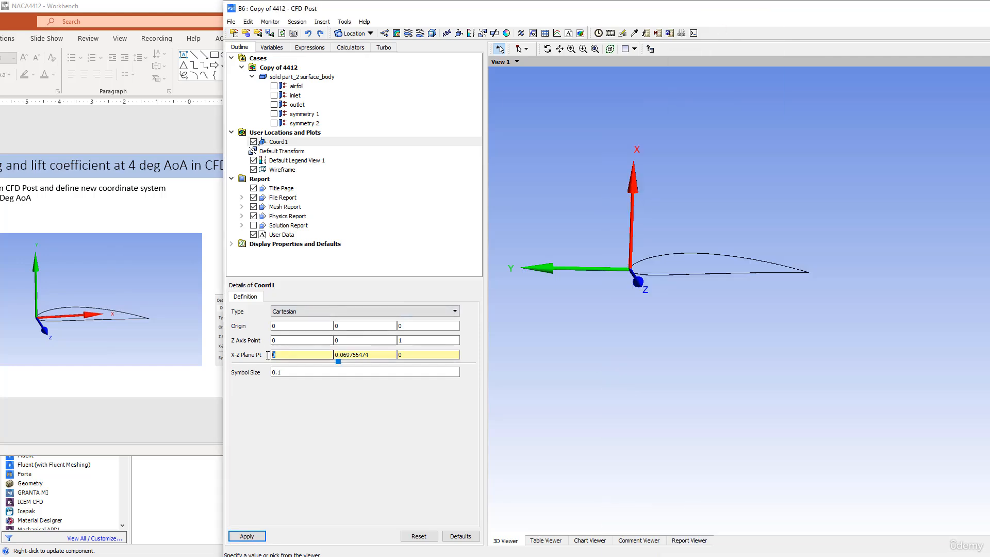
right_click(276, 357)
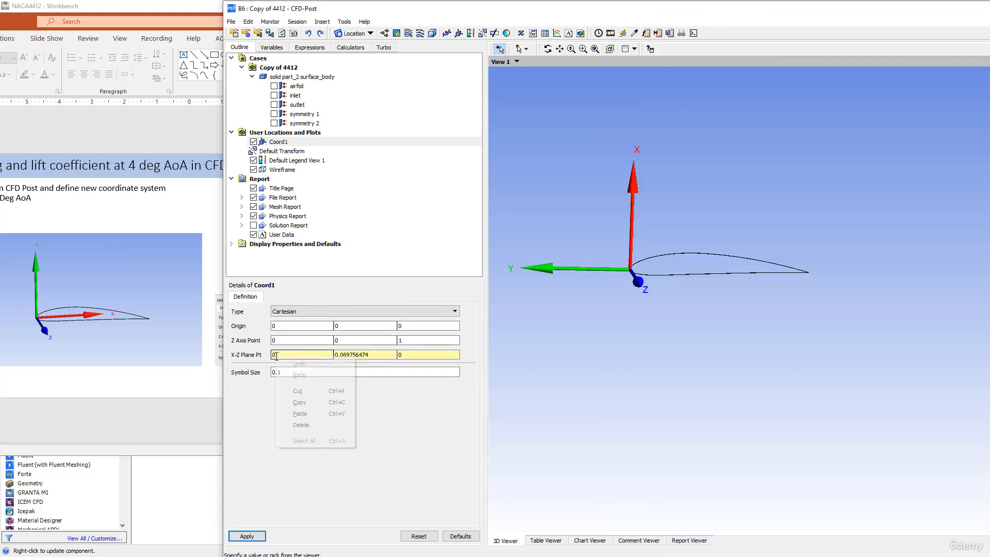
click(299, 413)
click(246, 537)
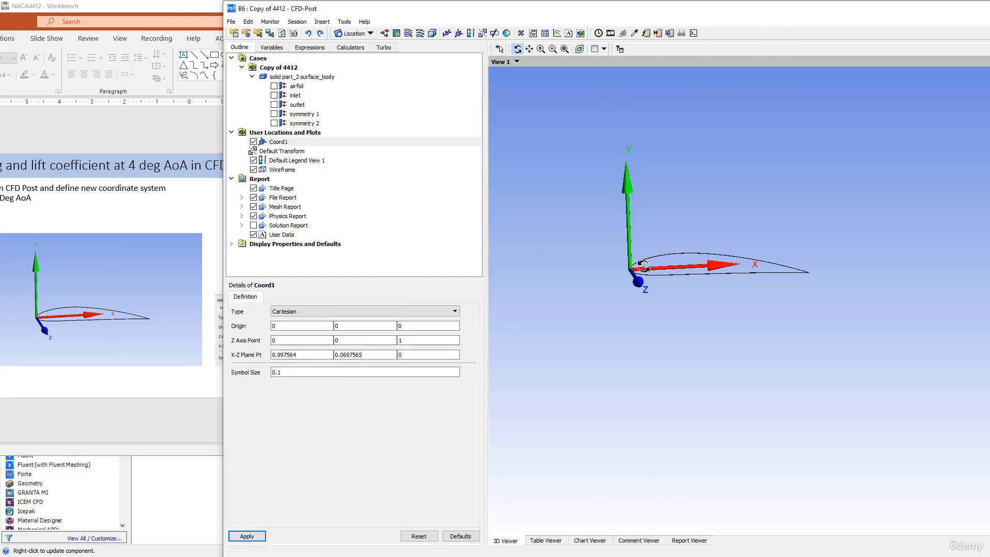
- Inspect the chord-aligned Coord1 full-screen, then compare against the PowerPoint slide
double_click(417, 8)
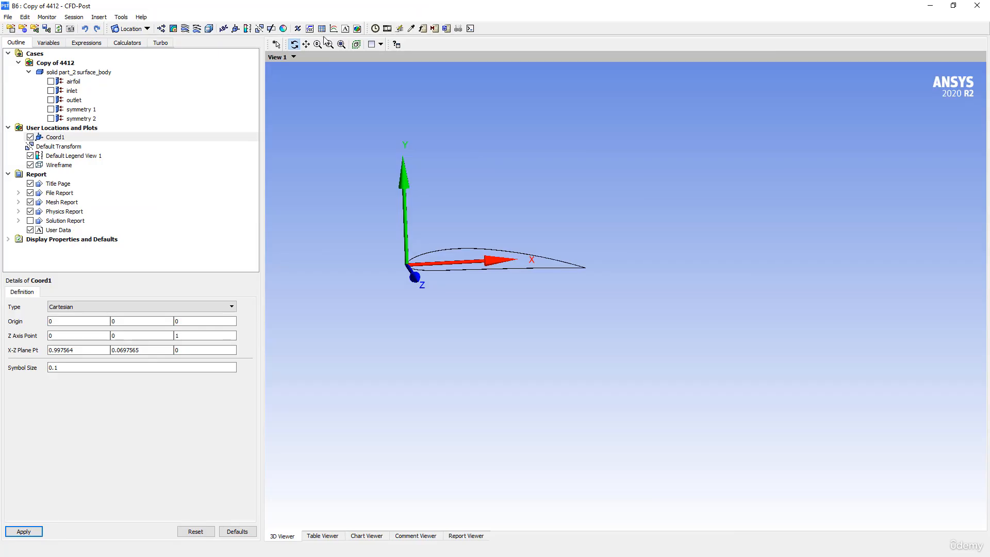
drag(383, 223, 410, 243)
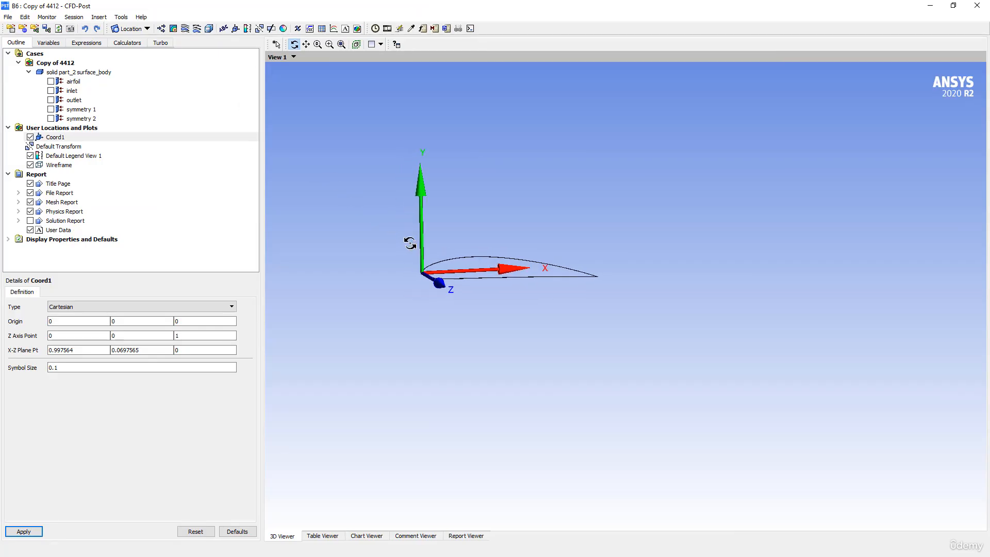
double_click(325, 7)
click(214, 129)
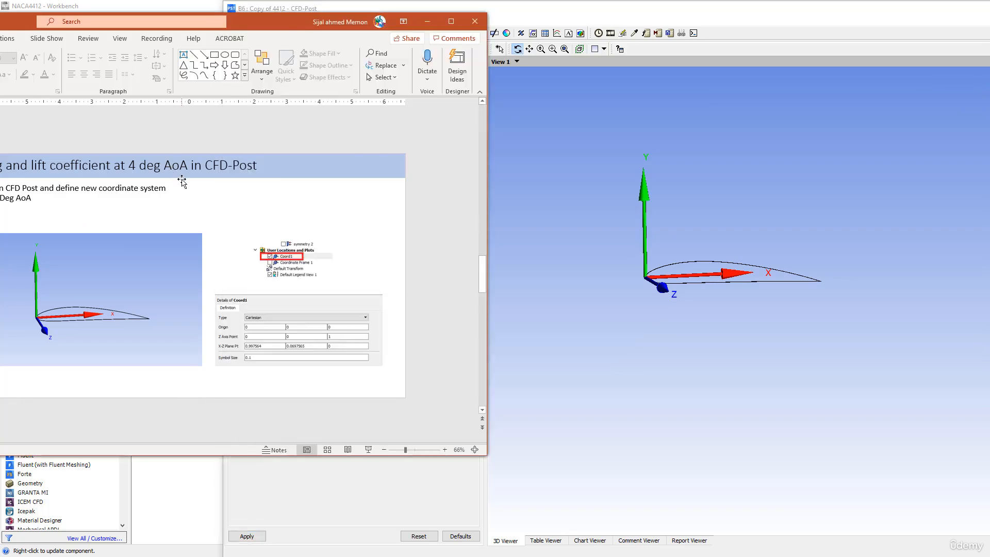
scroll(181, 177, down, 1)
drag(257, 30, 287, 43)
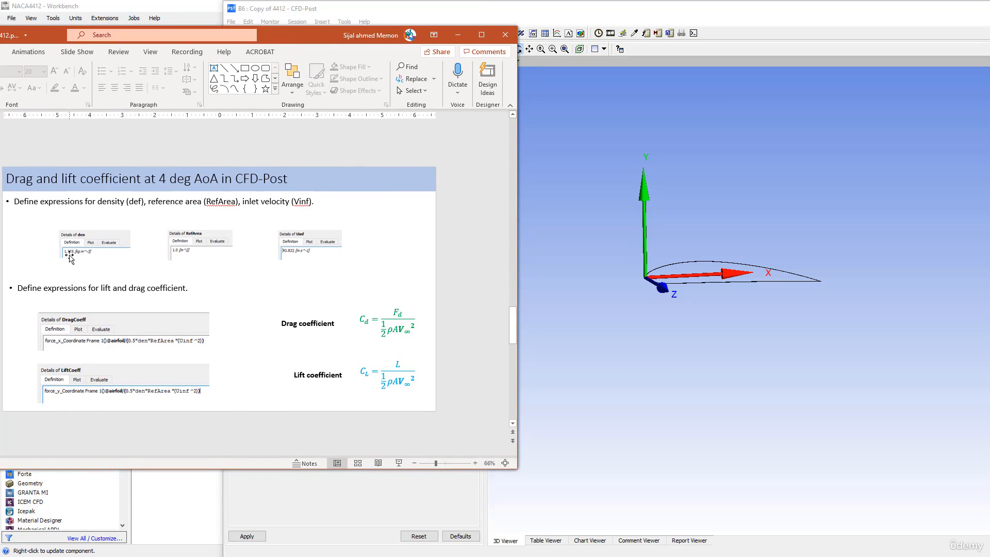
click(609, 183)
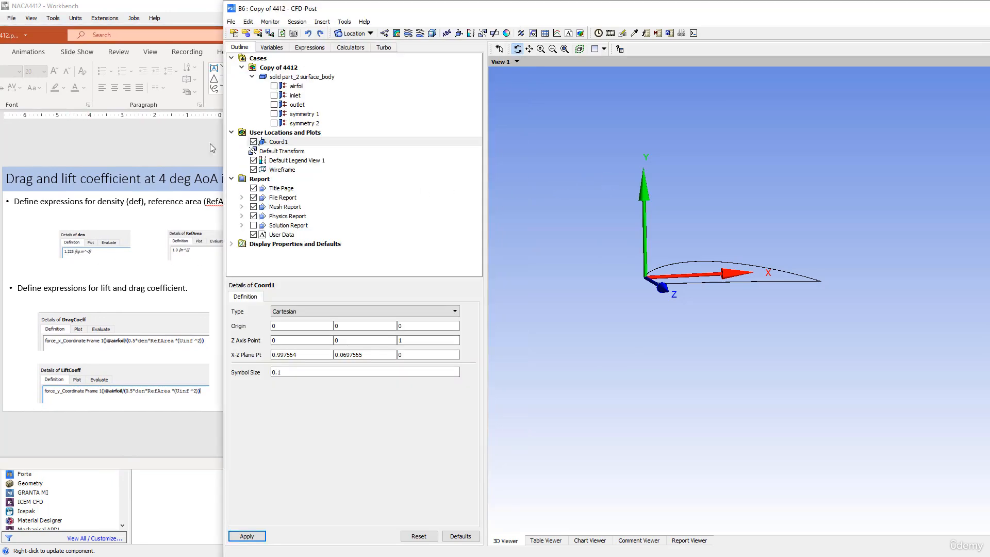
- Create a new expression named den in the Expressions list
click(298, 50)
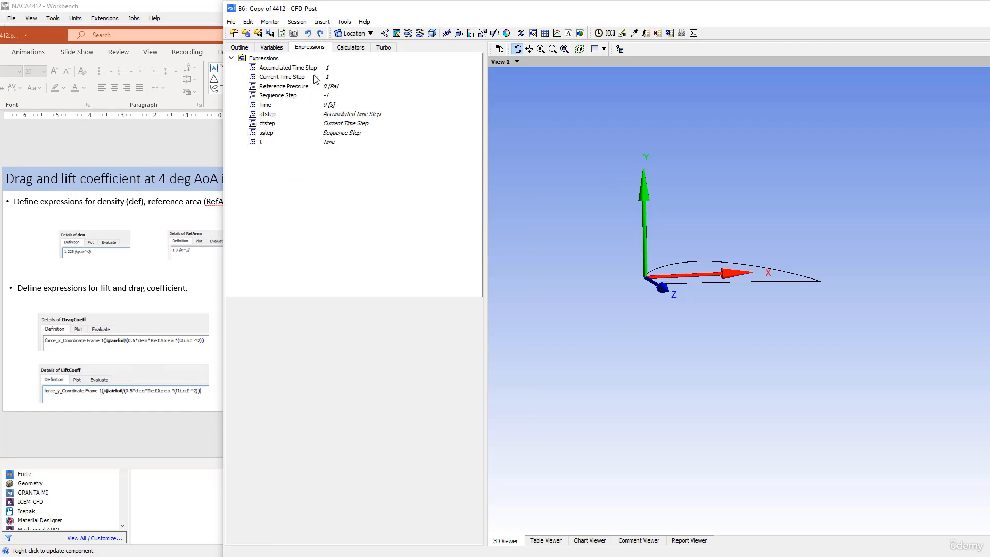
right_click(294, 200)
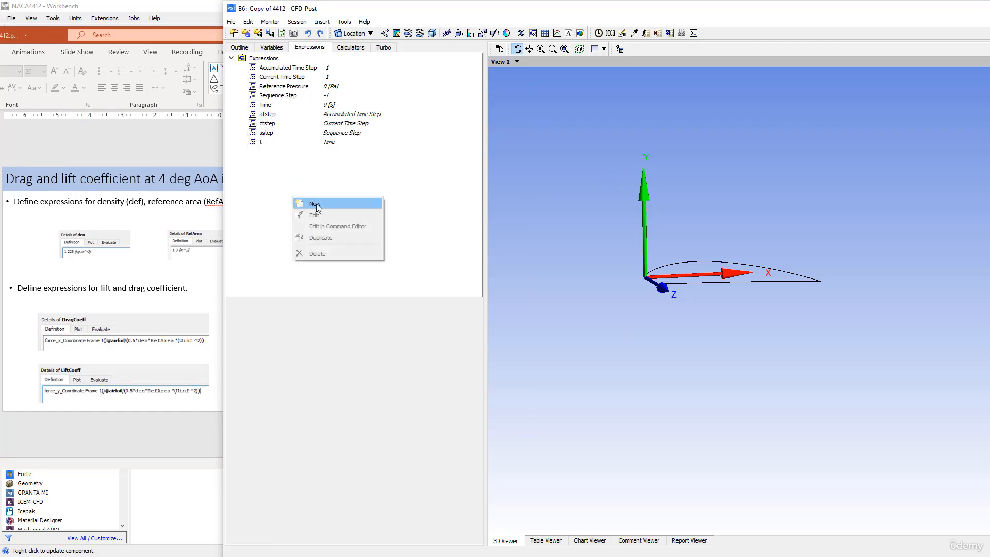
click(314, 204)
text(den)
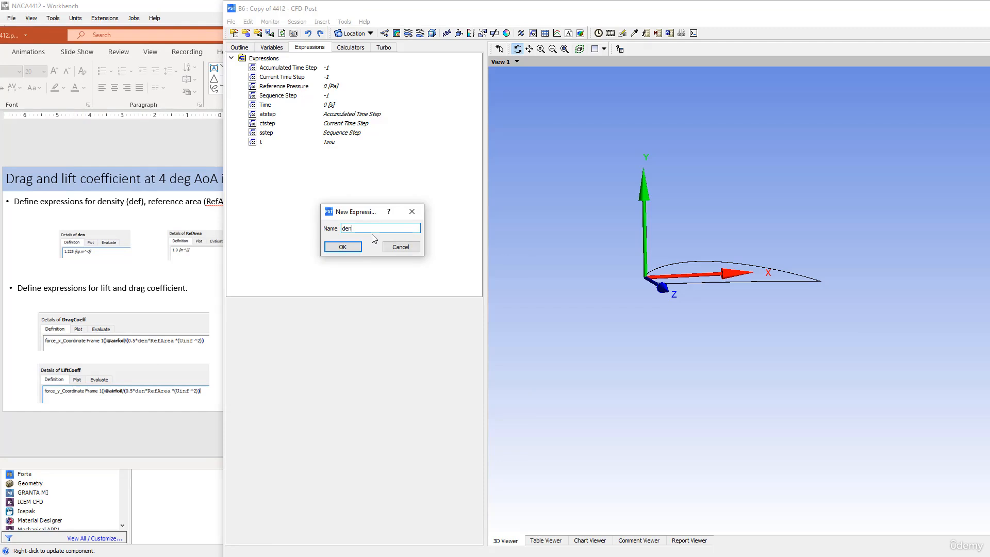
click(335, 249)
click(336, 249)
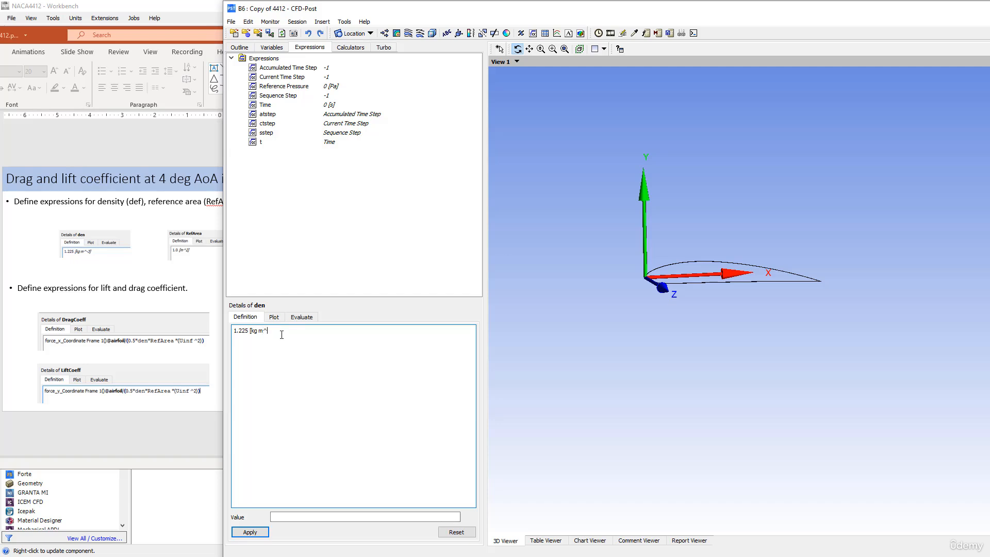
- Define den as 1.225 [kg m^-3], apply it, and start another new expression
text(])
click(250, 531)
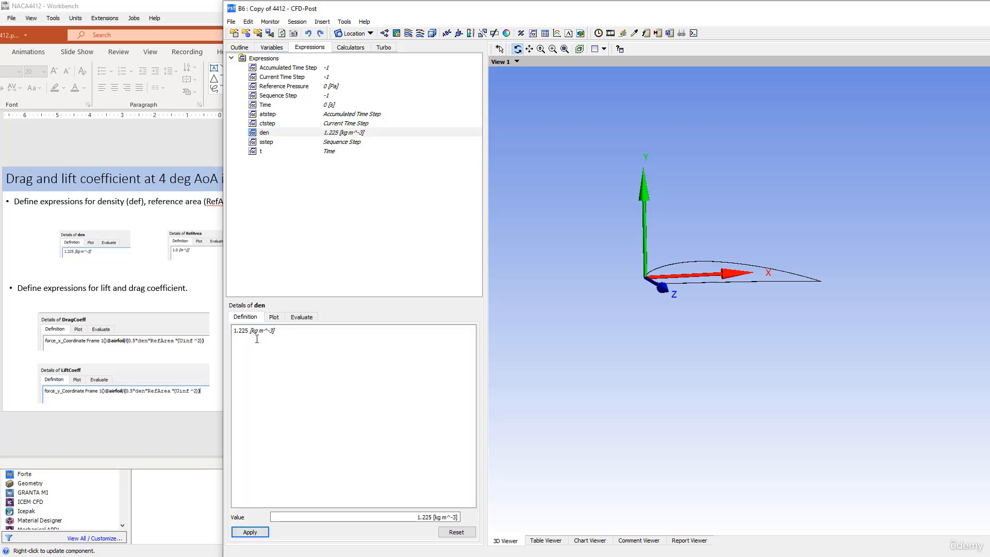
right_click(280, 197)
click(302, 201)
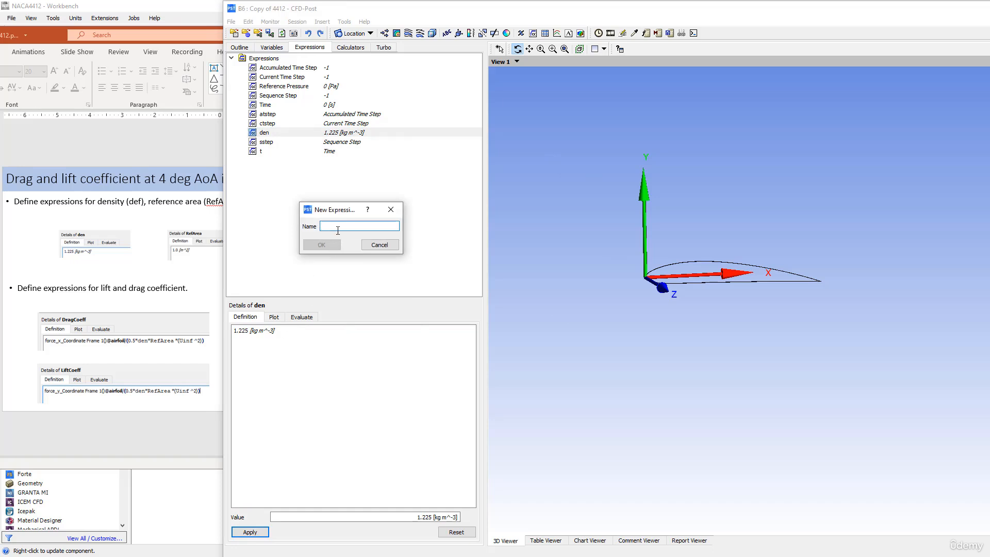
- Create the expression Refarea defined as 1.0 [m^2]
text(R)
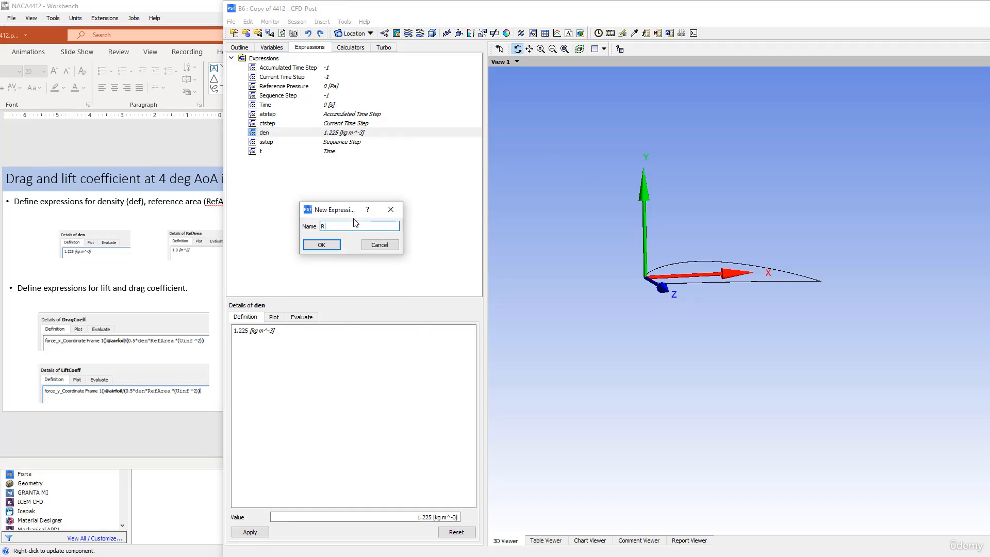
text(efarea)
click(322, 245)
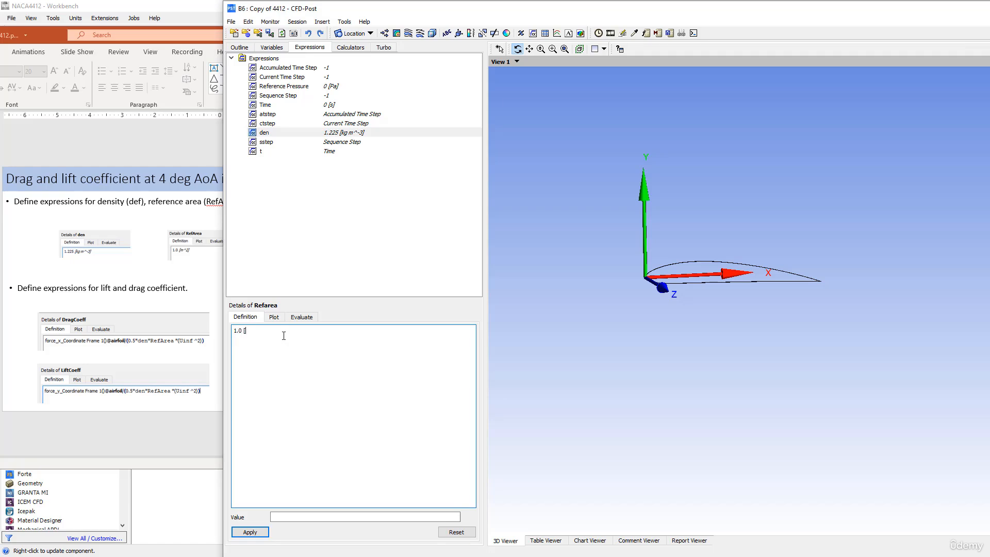
text(1.0 [m^2])
click(250, 531)
- Create a new expression Vinf, leaving its definition empty, and switch to the slides
right_click(303, 205)
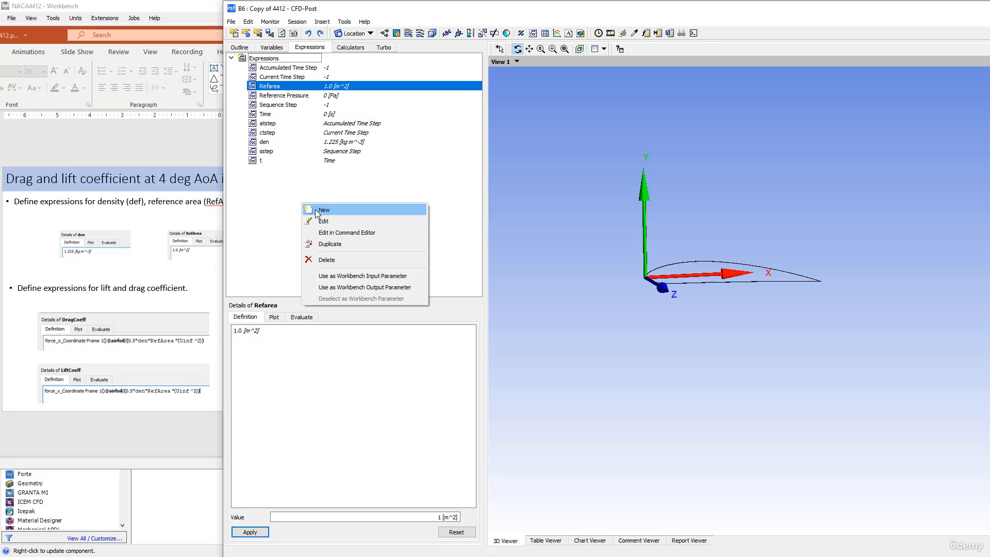
click(316, 210)
text(Vinf)
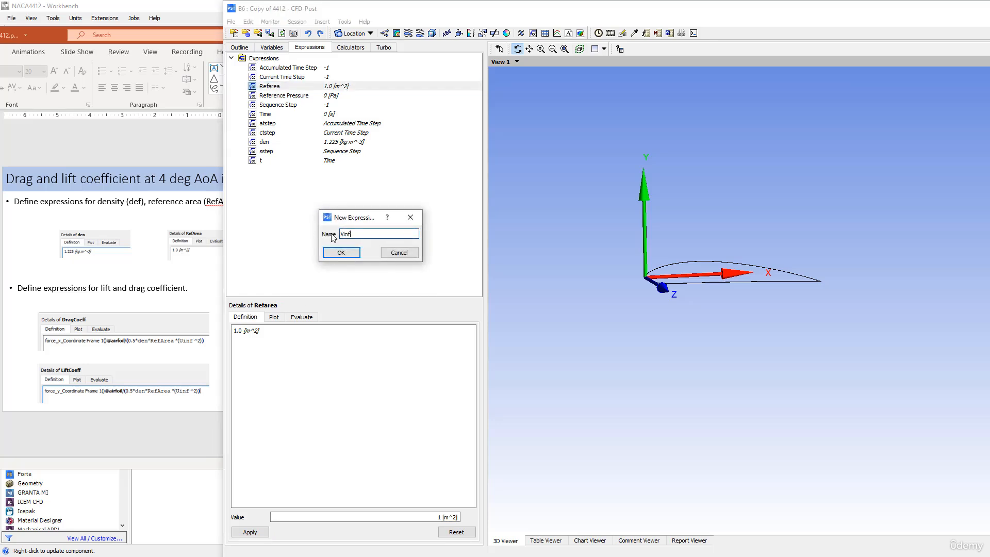
click(357, 253)
click(254, 337)
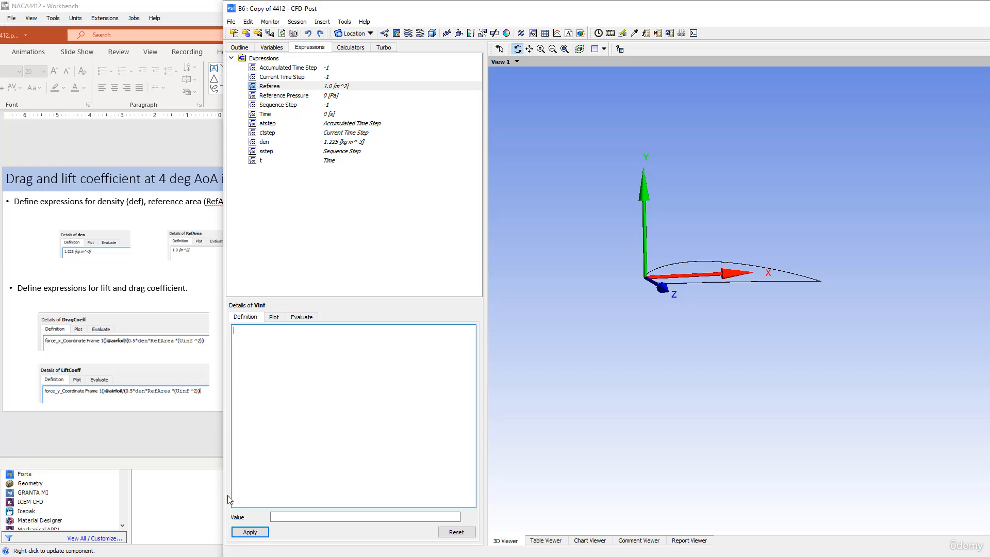
key(alt+Tab)
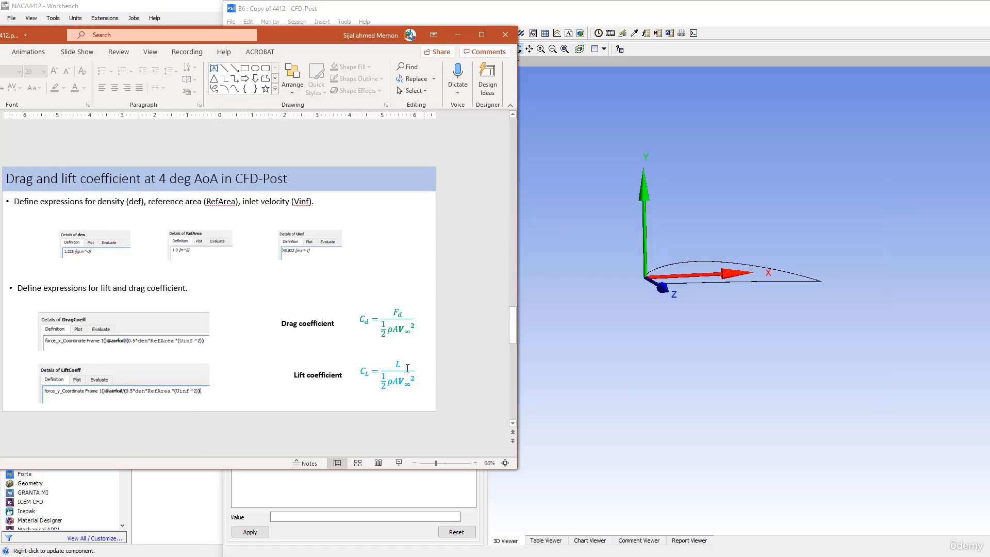
- Copy the 43.822 m/s velocity inlet value from the Mesh and Results slide
scroll(374, 356, up, 1)
scroll(373, 352, up, 1)
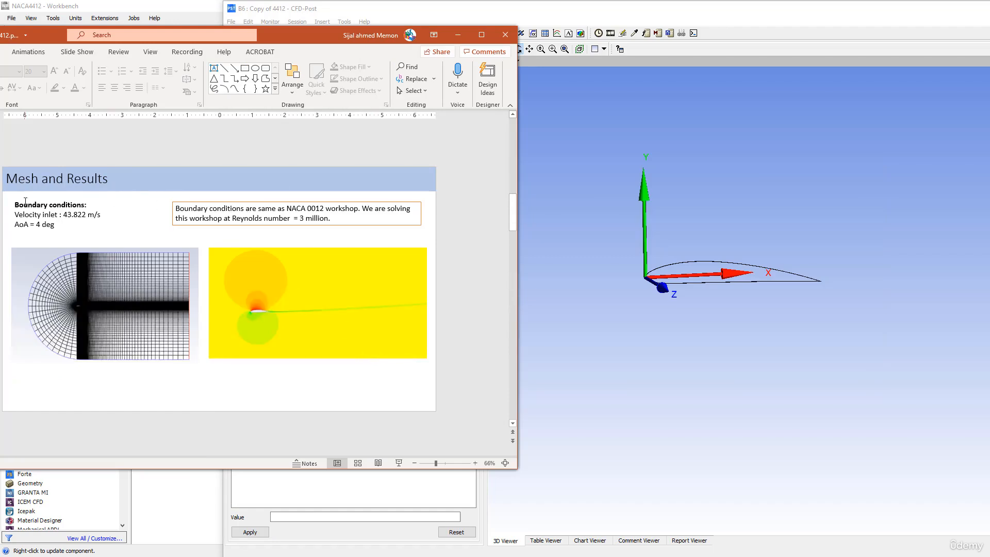
drag(63, 215, 82, 214)
right_click(79, 217)
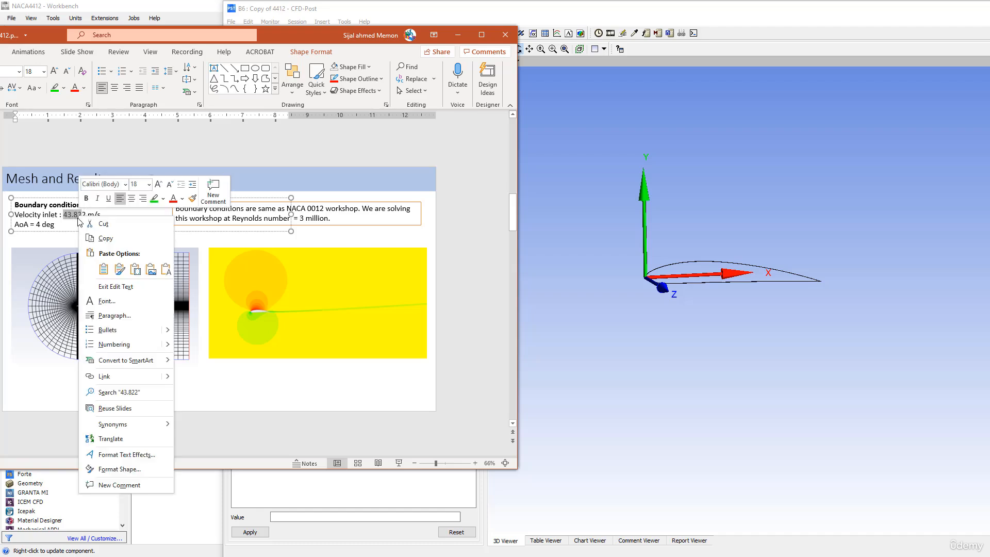
click(62, 217)
click(64, 215)
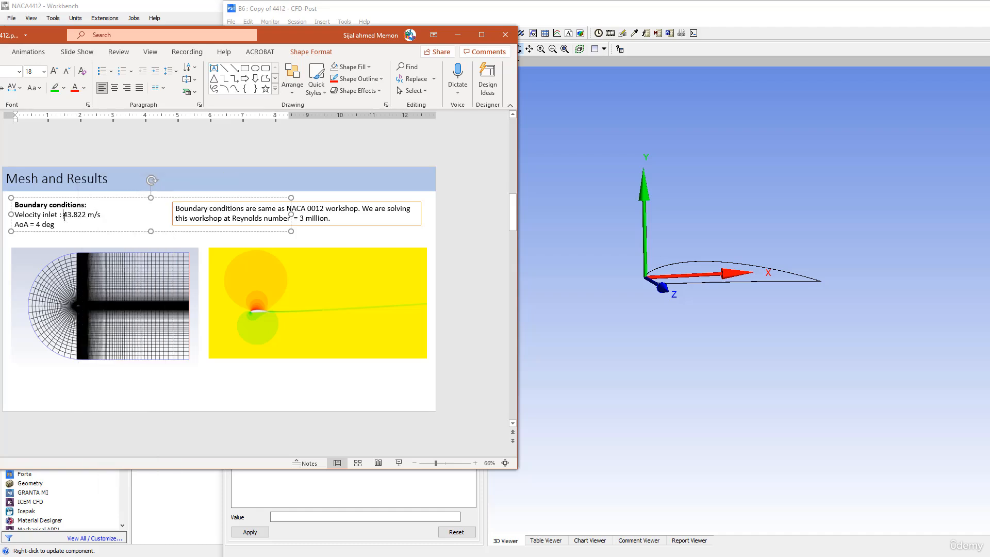
drag(63, 216, 87, 215)
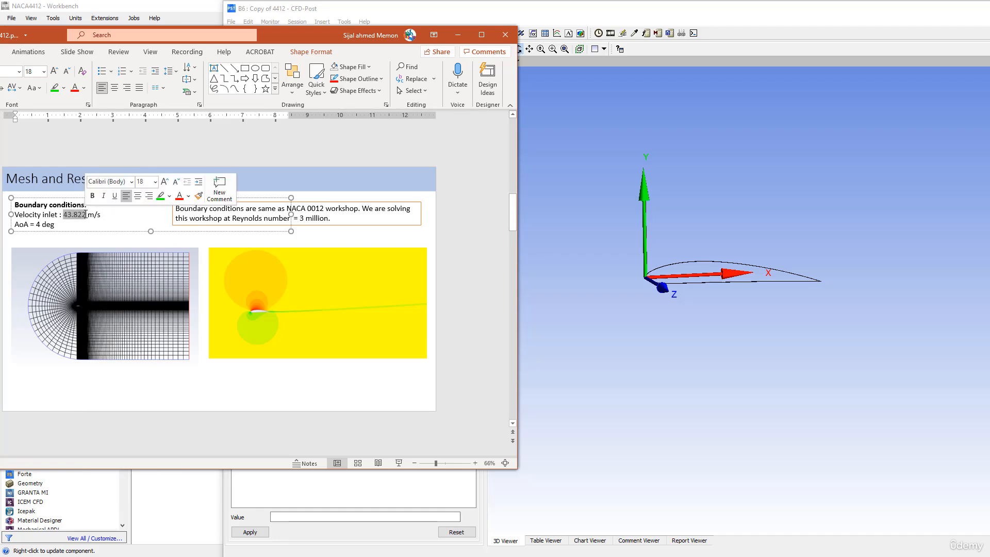
right_click(77, 215)
click(93, 238)
click(450, 37)
- Paste 43.822 into the Vinf definition with unit [m s^-1], apply it, and return to the slides
right_click(244, 332)
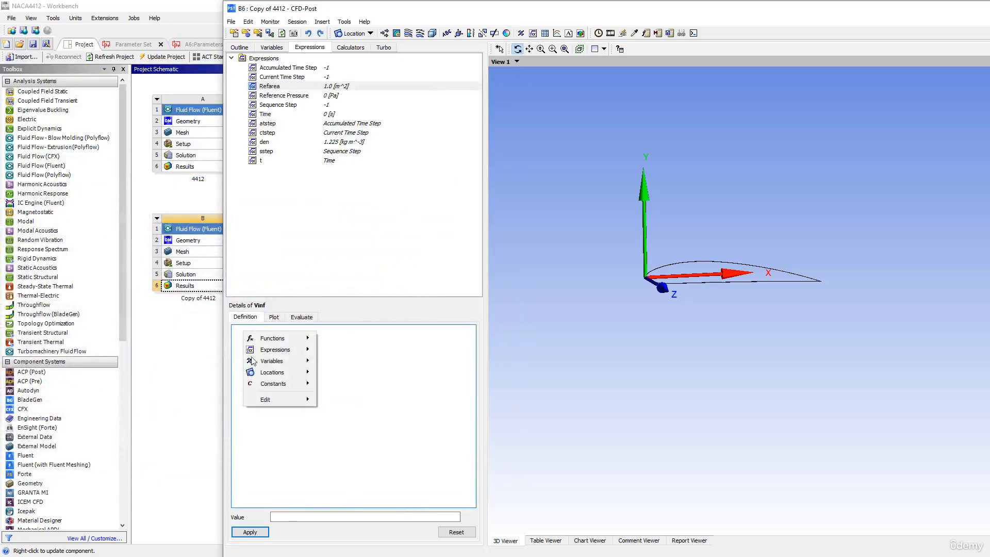
mouse_move(278, 384)
click(341, 439)
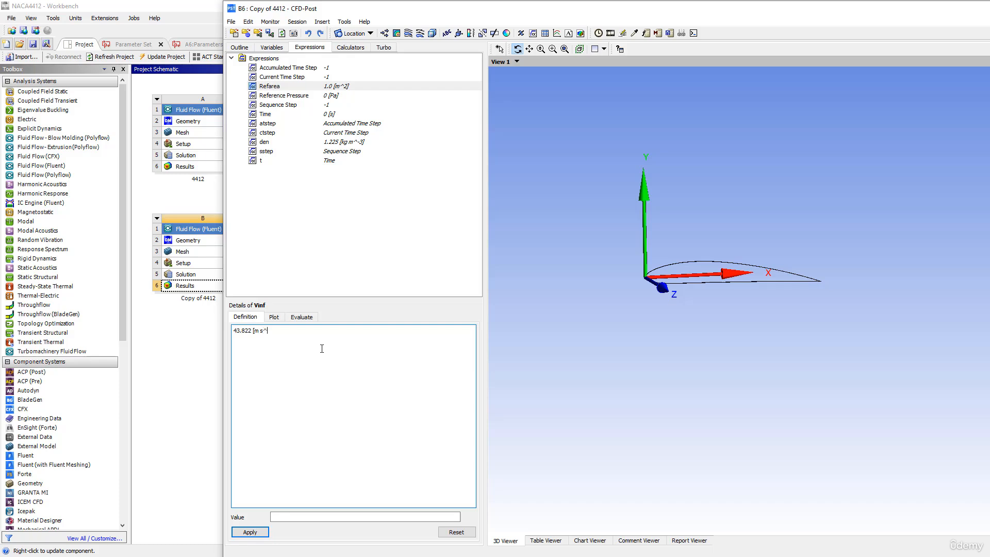
text(])
click(250, 531)
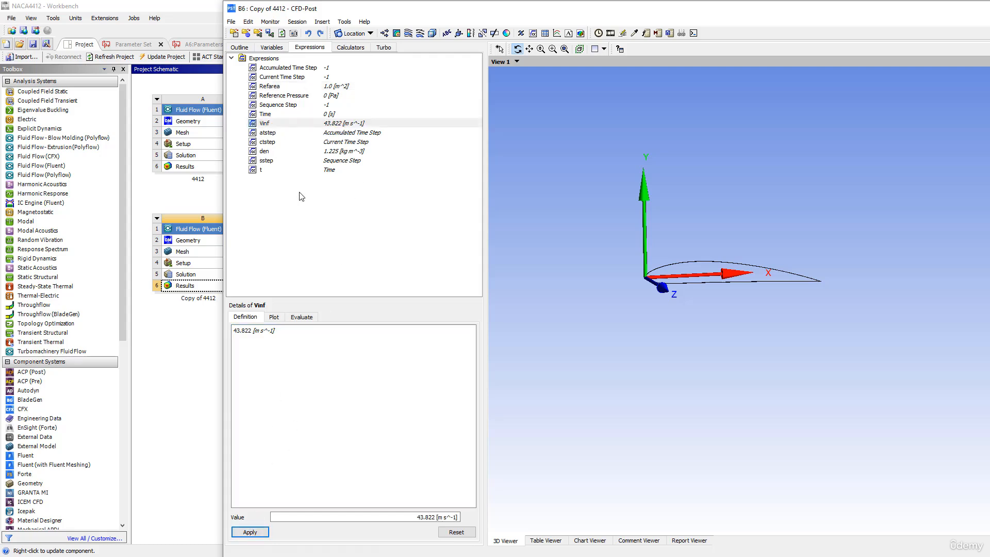
key(alt+Tab)
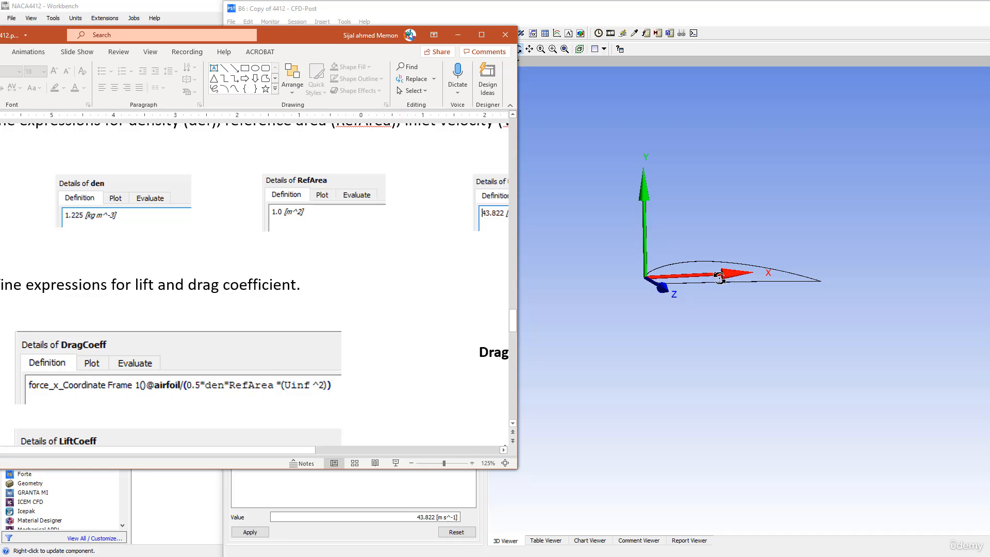
- Arrange the PowerPoint window to show the DragCoeff and LiftCoeff formula images, then minimise it
mouse_move(105, 358)
mouse_down()
mouse_move(104, 315)
mouse_move(97, 346)
mouse_move(118, 354)
mouse_up()
scroll(349, 319, down, 1)
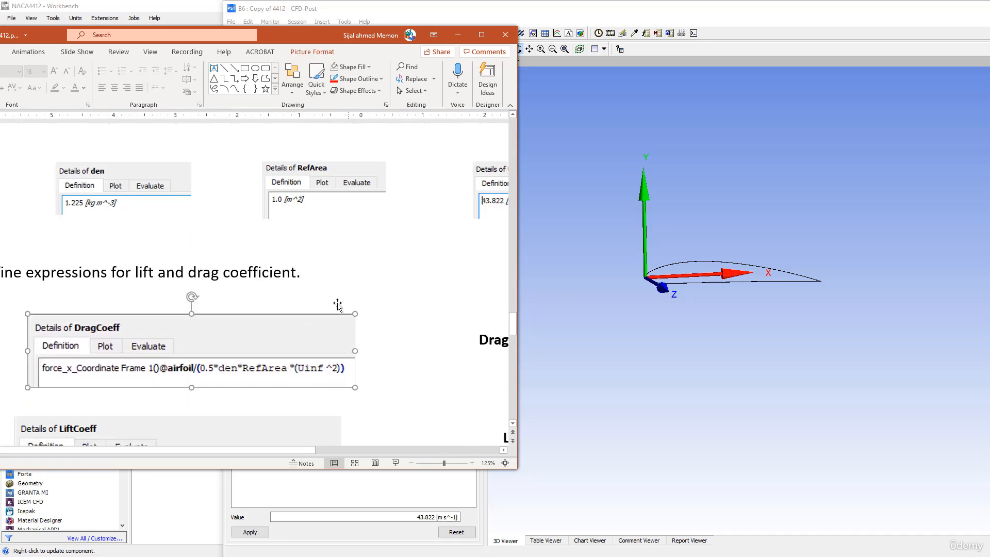
drag(43, 34, 129, 29)
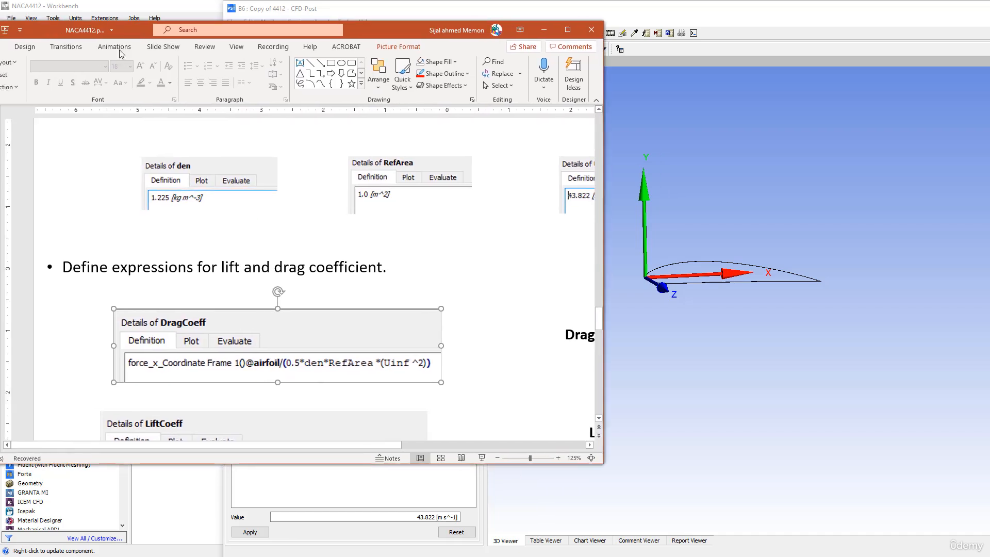
scroll(155, 305, down, 2)
drag(155, 305, 147, 304)
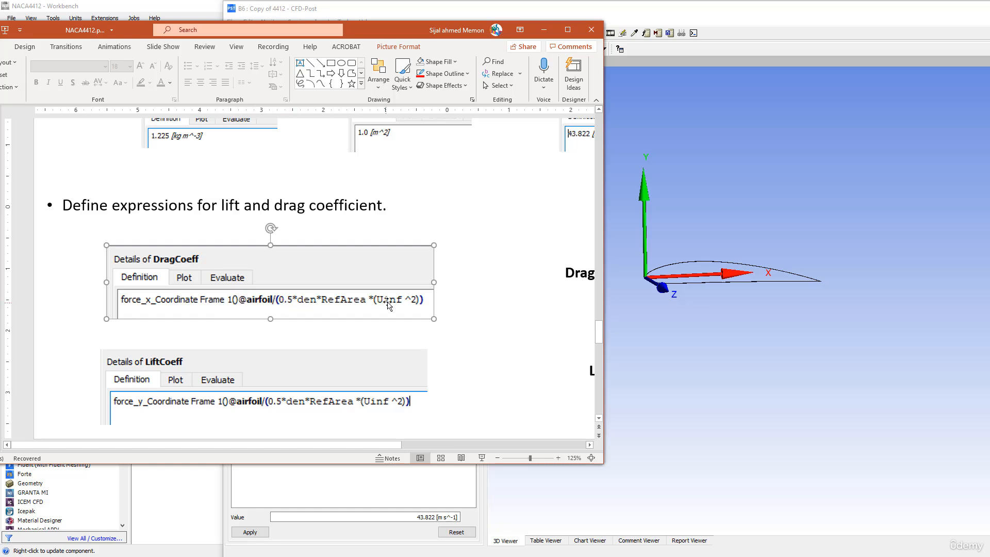
click(544, 29)
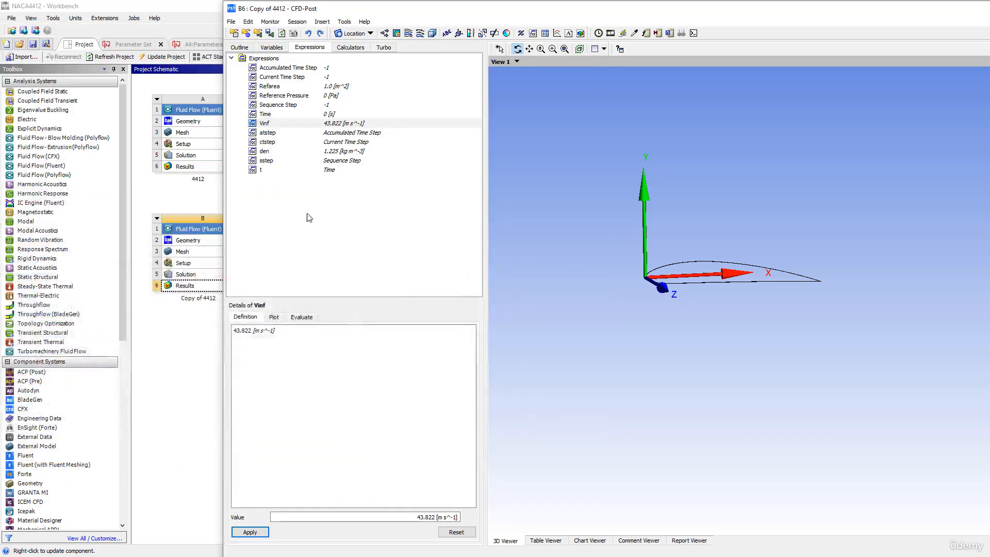
- Create a new expression named DragCoeff
right_click(276, 208)
click(297, 216)
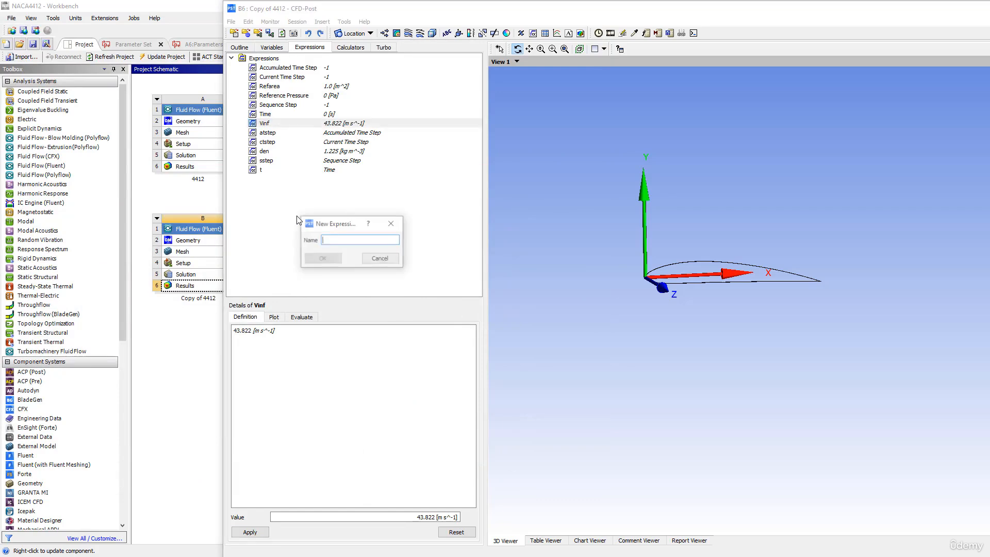
text(Drag)
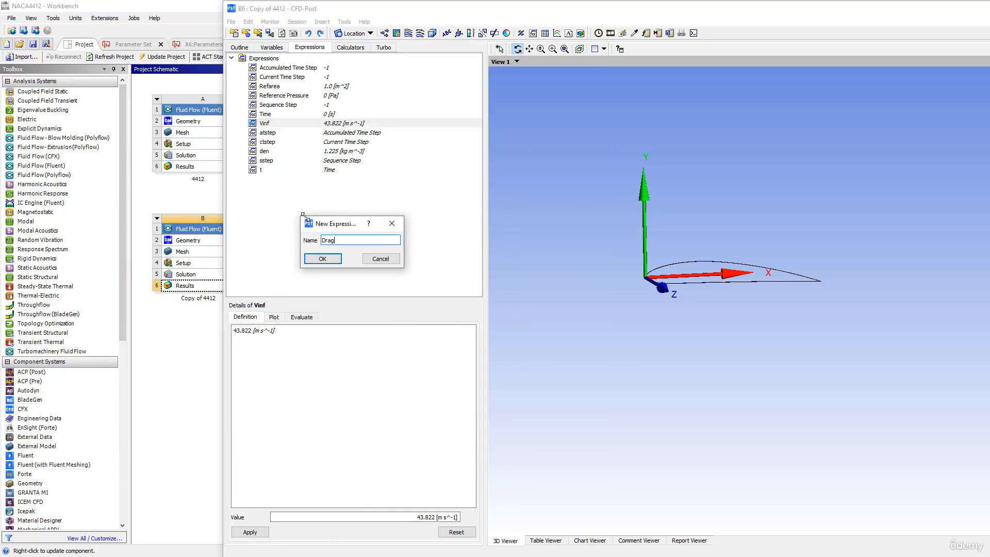
text(Coff)
key(BackSpace)
text(ff)
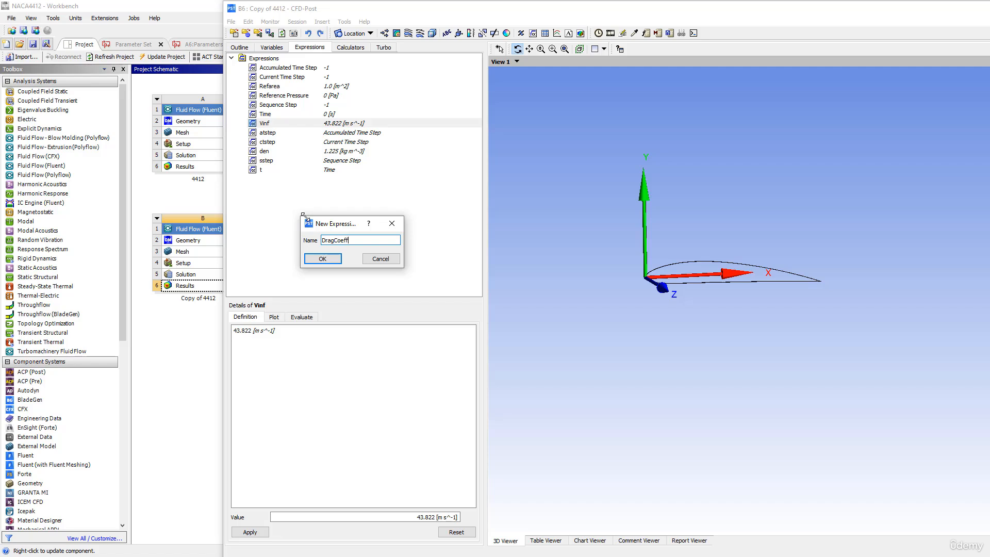
click(332, 257)
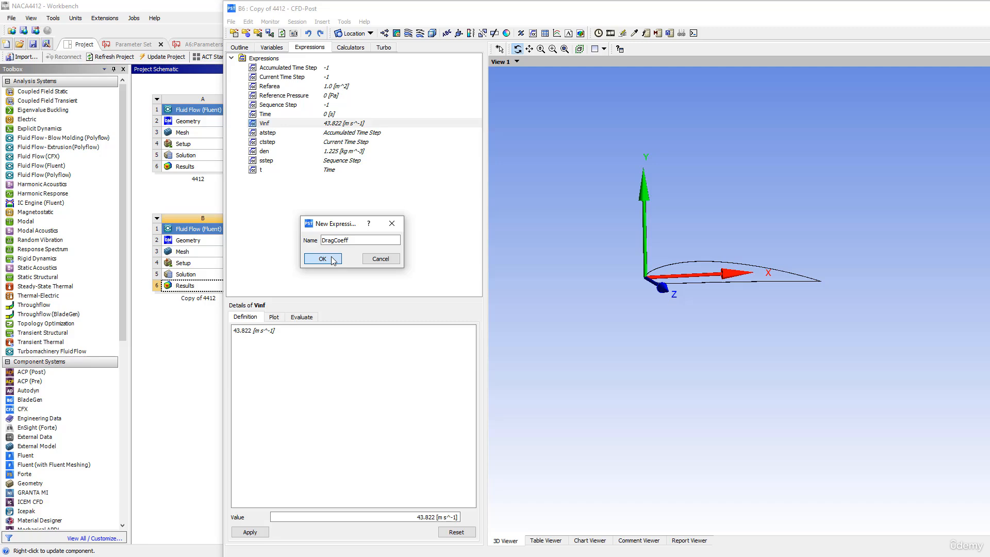
click(333, 259)
- Start the DragCoeff definition with force_x_ and look up the Coord1 frame name in the outline
right_click(249, 332)
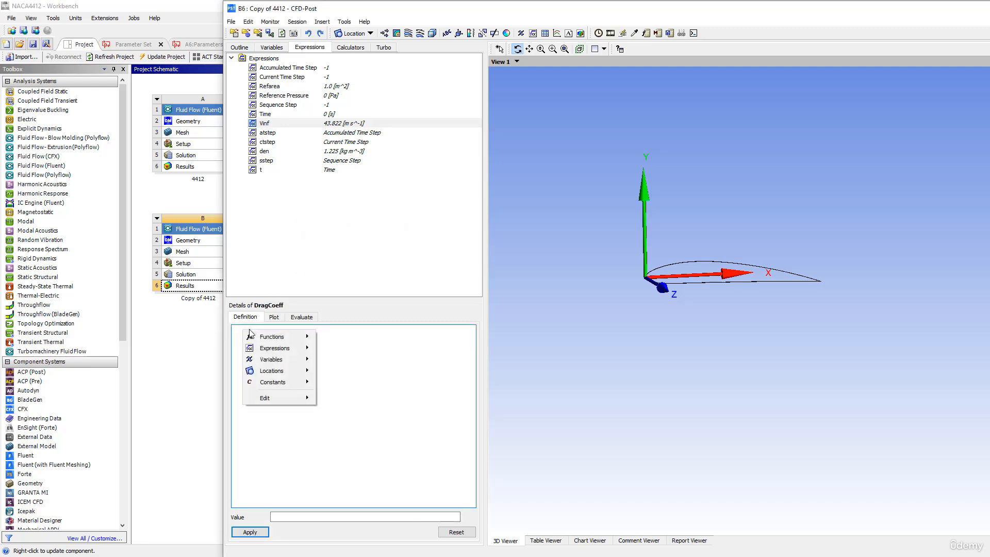
mouse_move(281, 350)
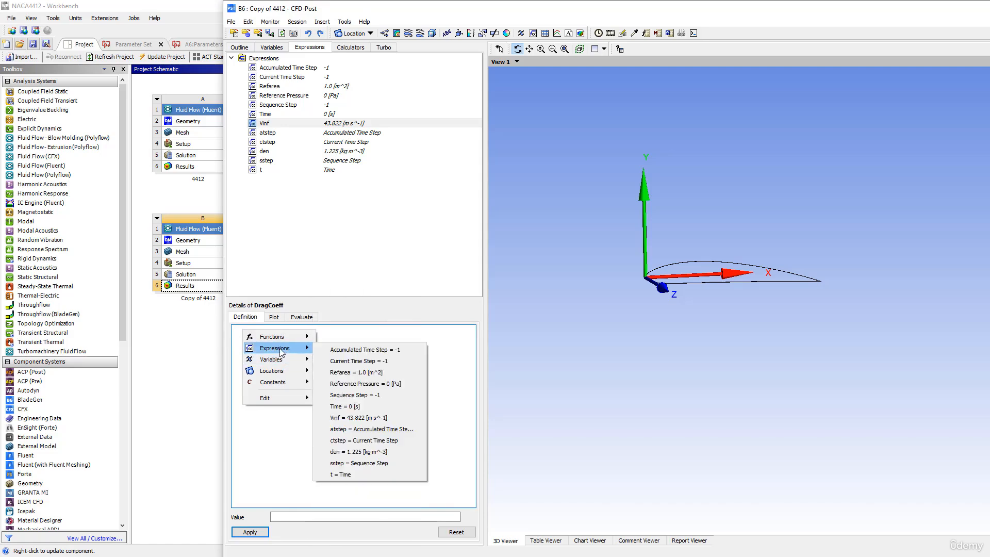
mouse_move(338, 340)
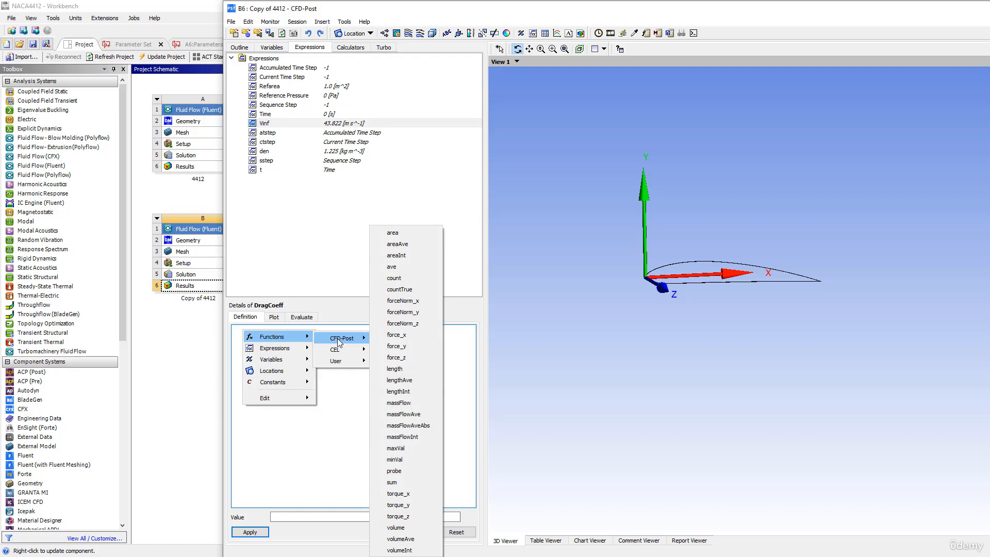
click(396, 335)
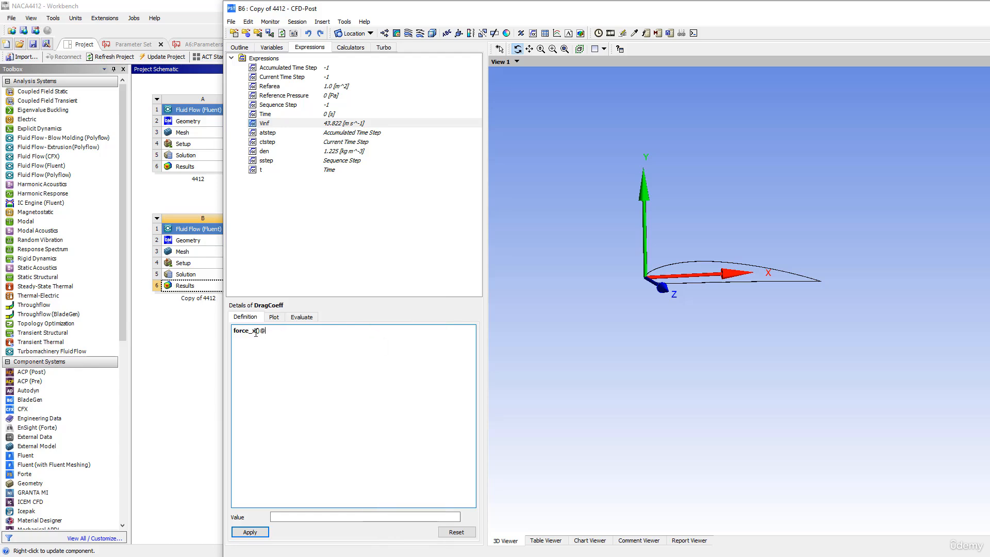
text(_)
click(240, 47)
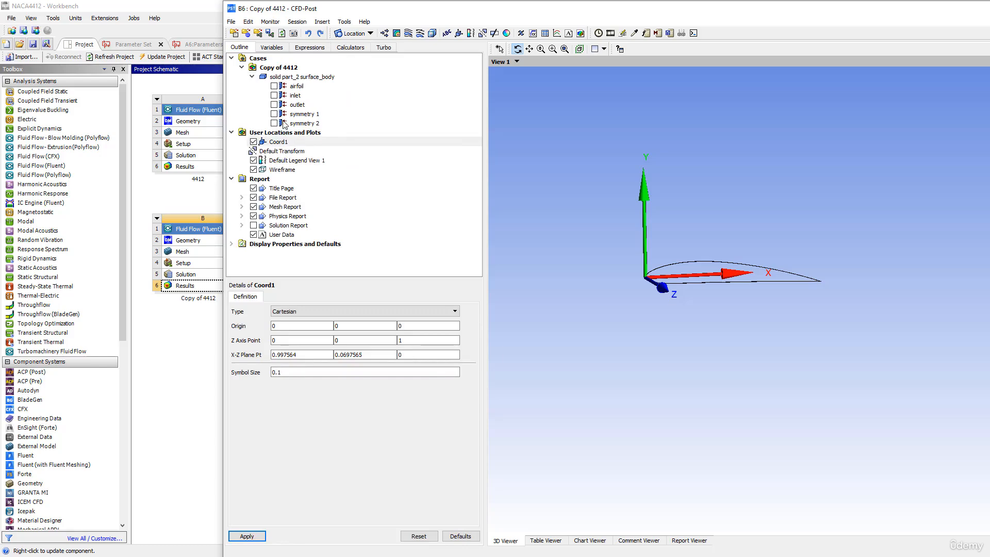
click(308, 48)
text(Coord1()@)
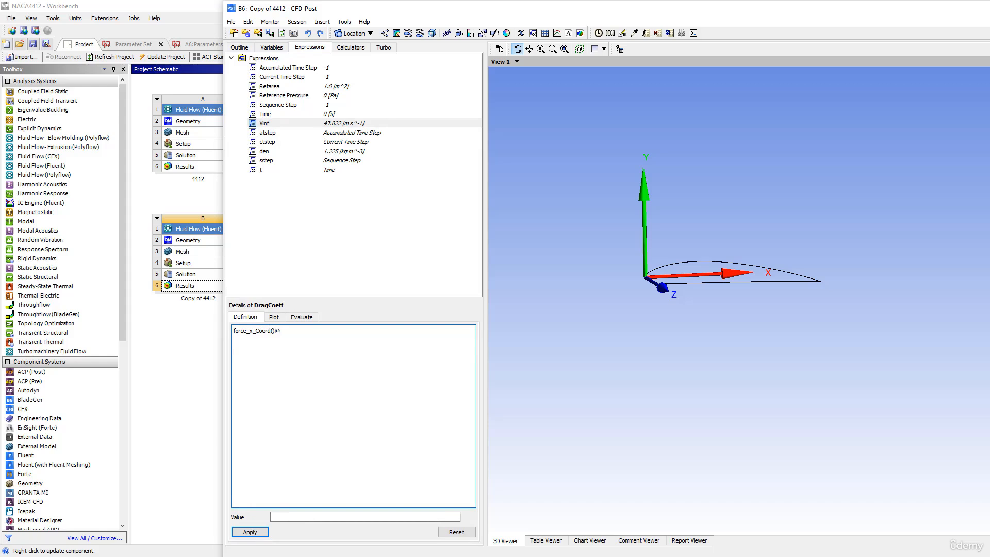
text(1)
right_click(295, 329)
mouse_move(335, 370)
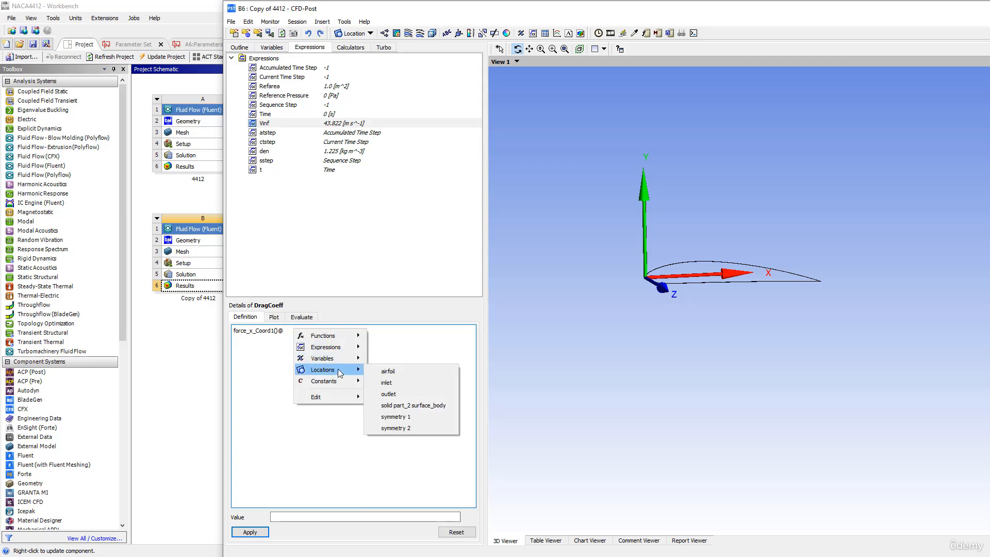
click(388, 372)
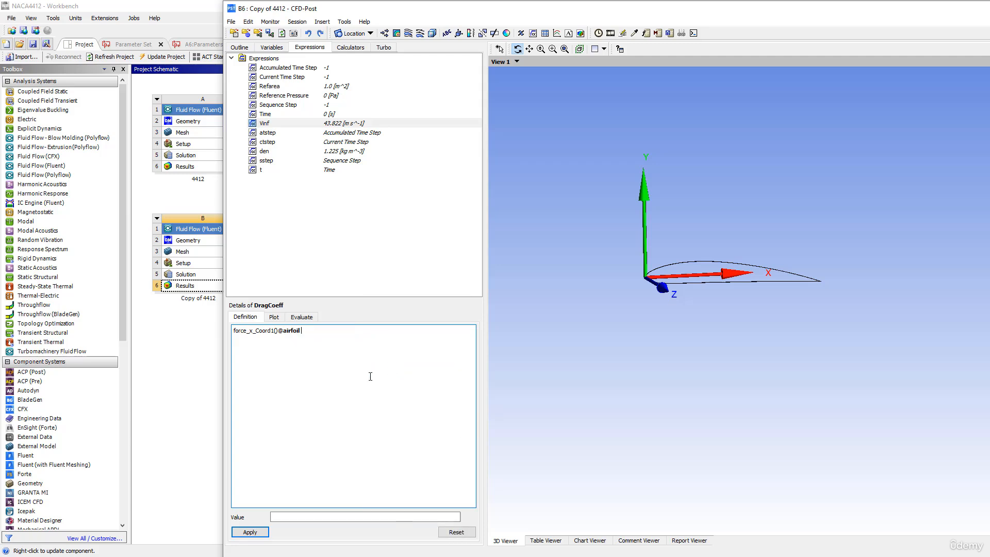
click(246, 533)
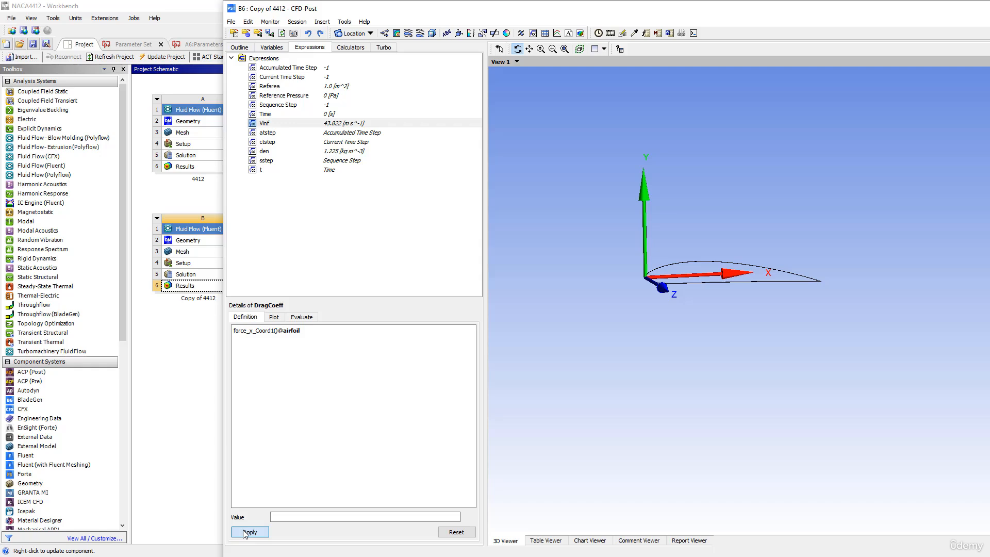
click(246, 533)
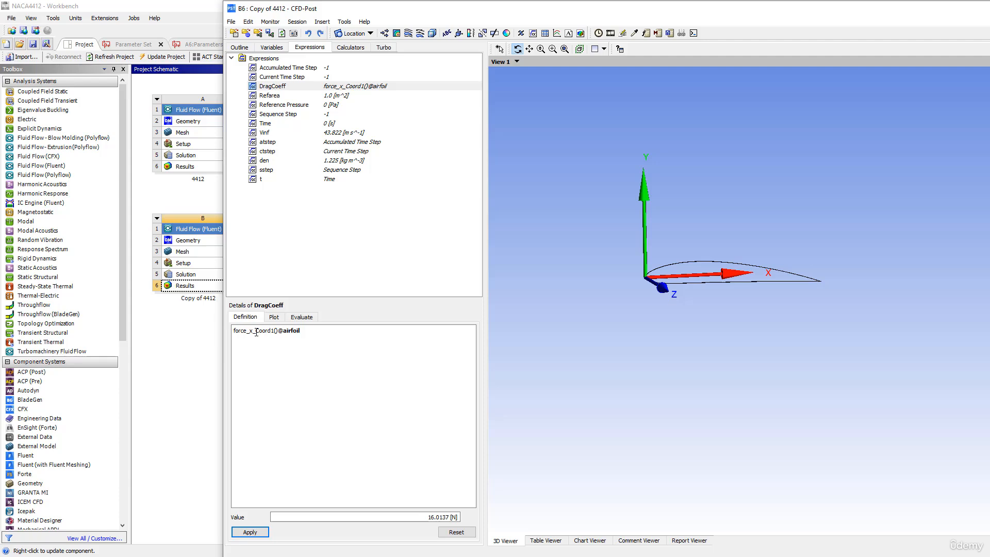
- Maximise the window and begin appending the divisor /(0.5*den to the DragCoeff definition
drag(256, 332, 274, 330)
click(305, 332)
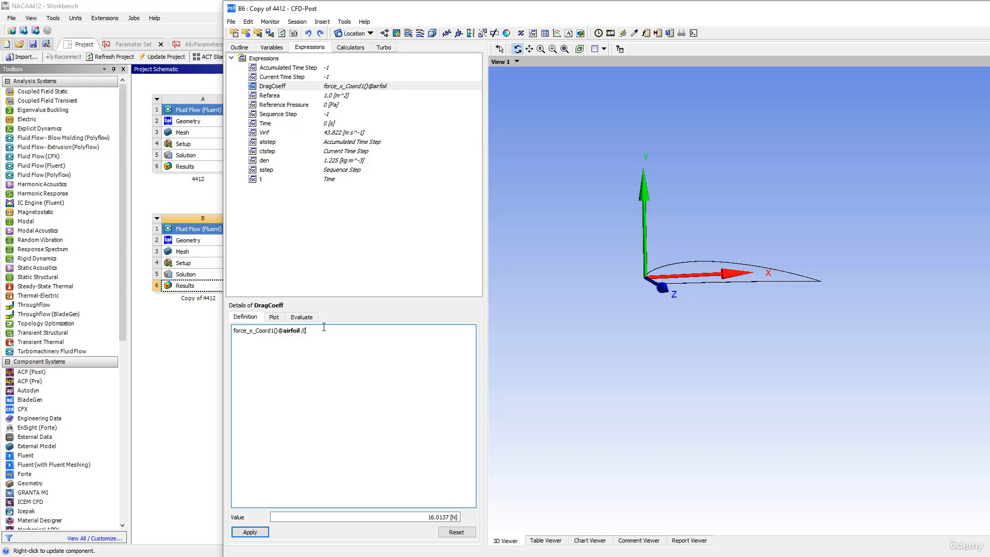
double_click(386, 8)
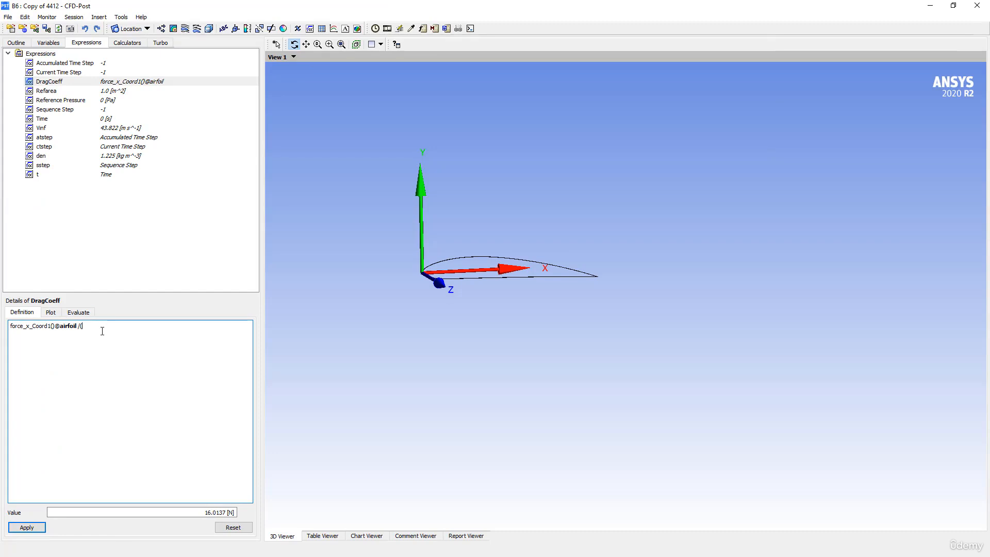
text(5*)
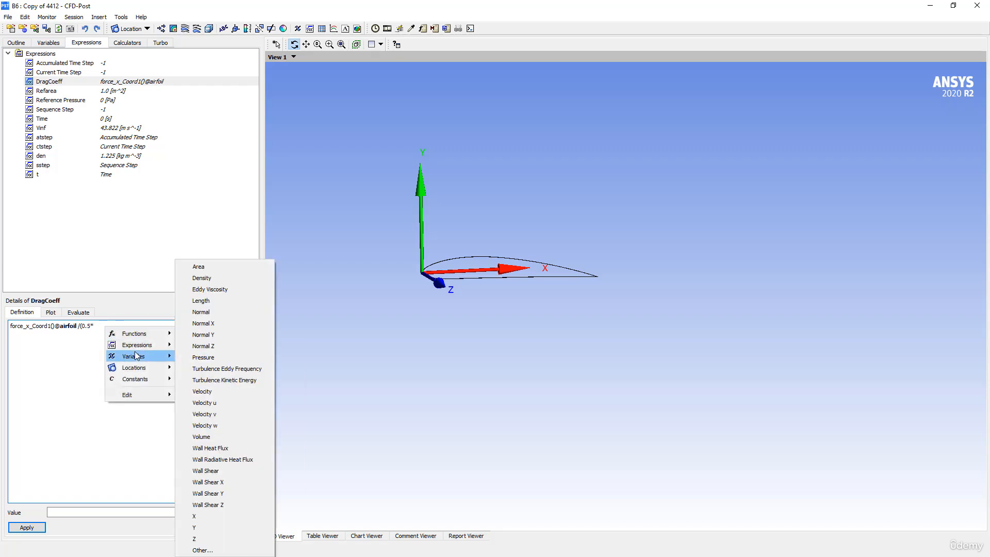
mouse_move(150, 344)
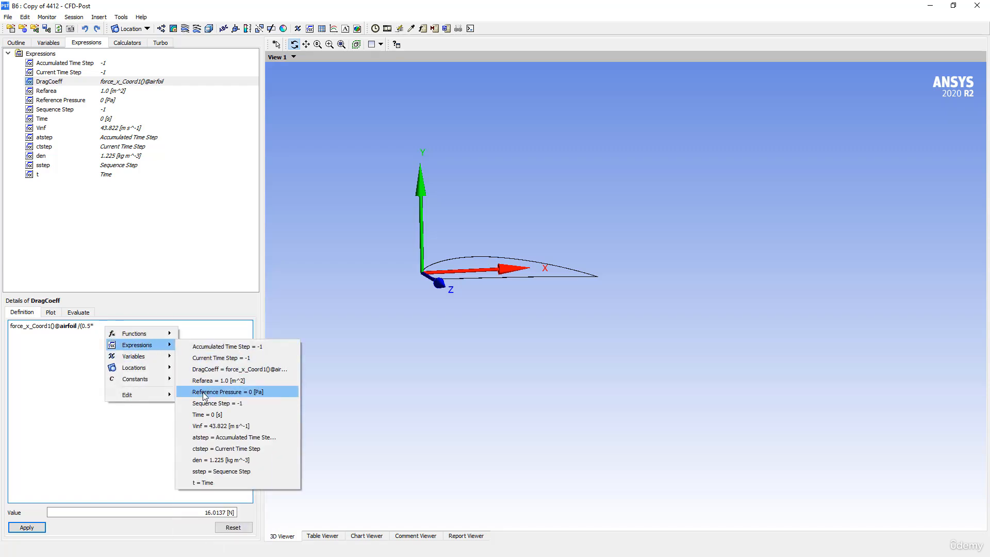
click(217, 460)
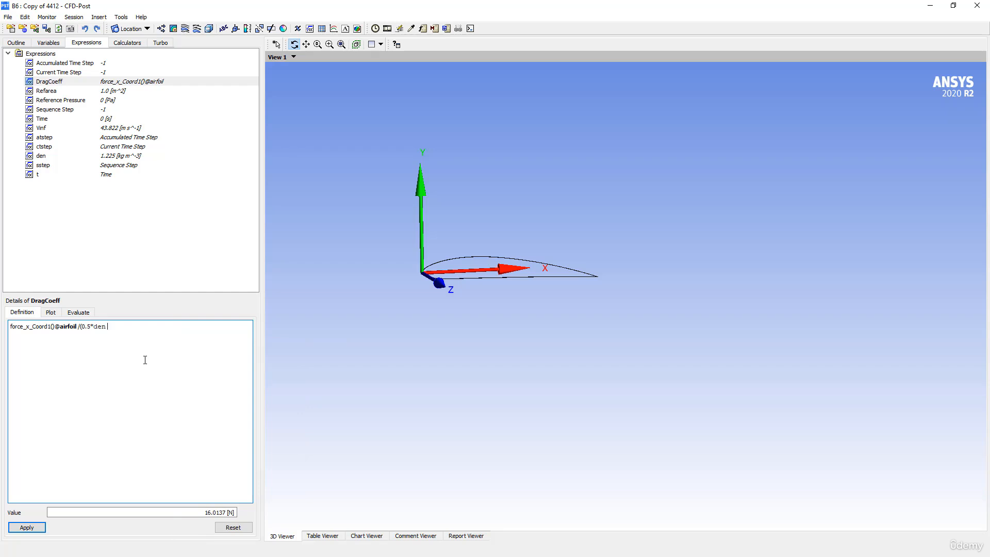
- Finish the divisor with Refarea and (Vinf^2) and apply, giving DragCoeff 0.0136145
right_click(116, 323)
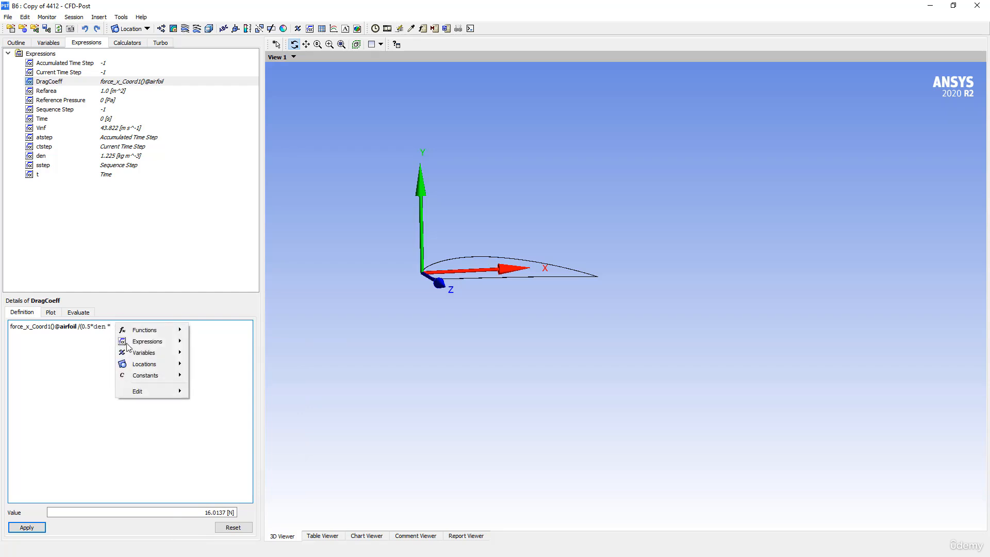
mouse_move(155, 343)
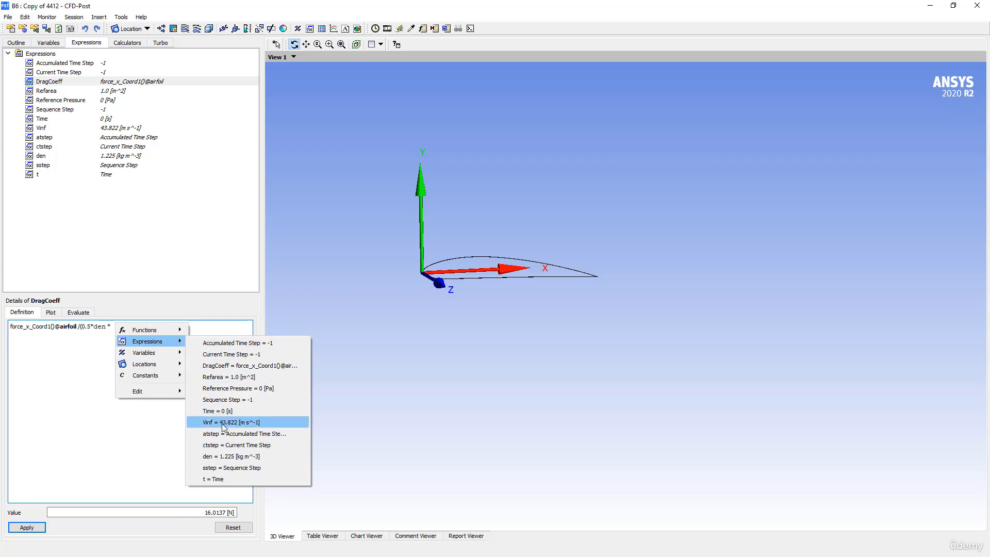
click(221, 378)
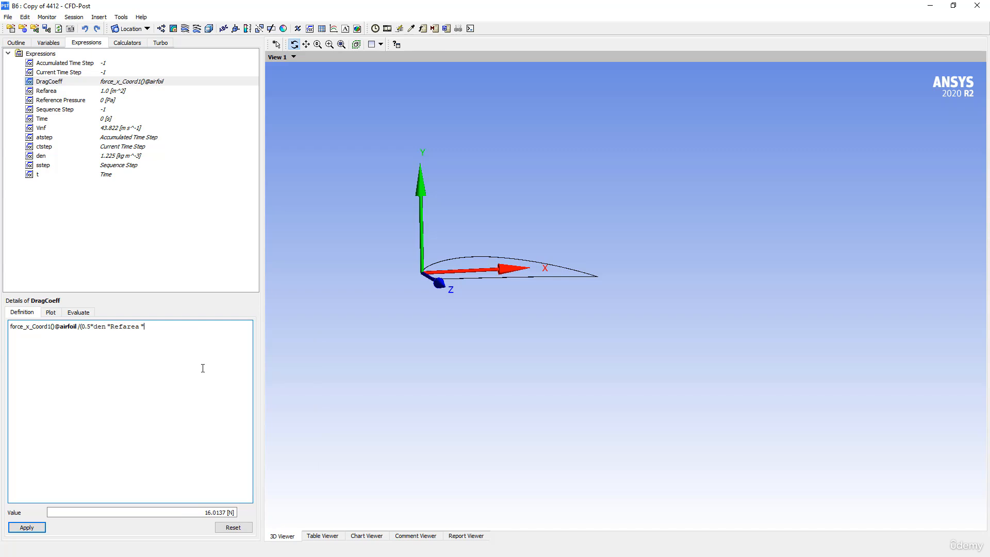
right_click(161, 324)
mouse_move(190, 355)
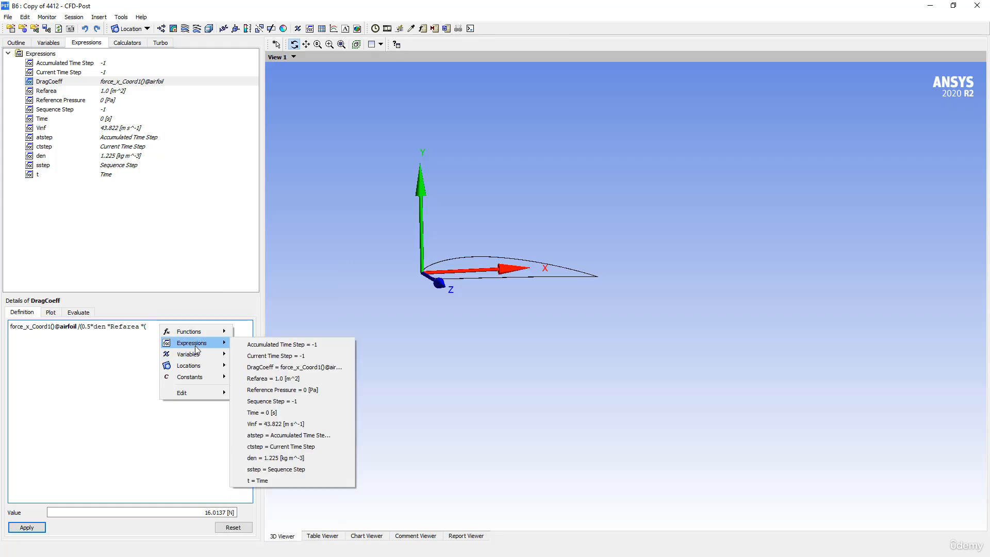
mouse_move(220, 346)
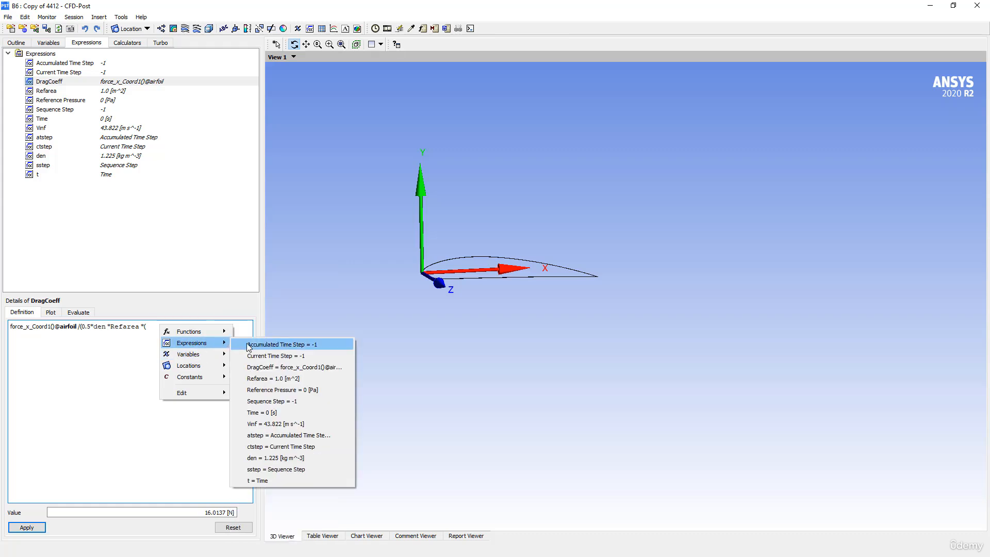
click(264, 424)
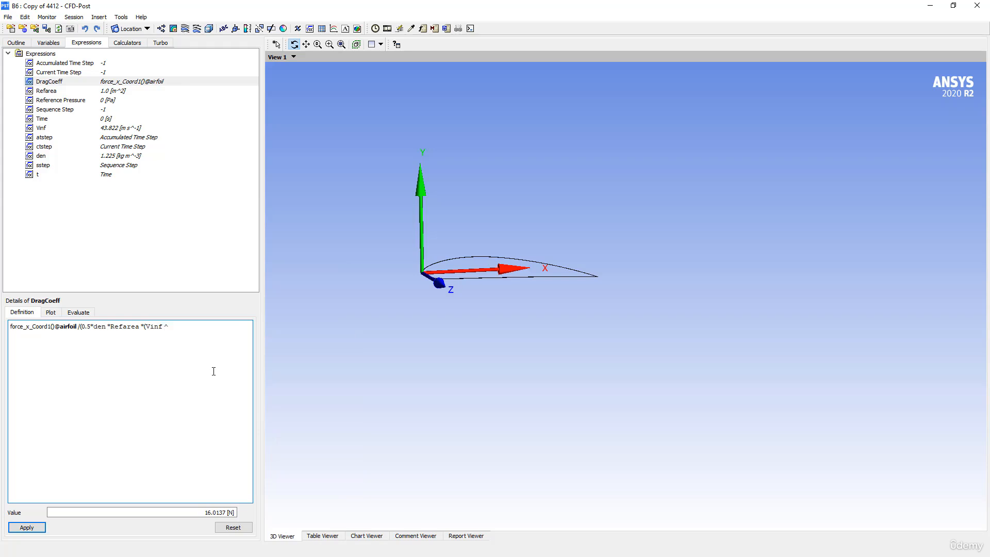
text(^2)))
click(31, 525)
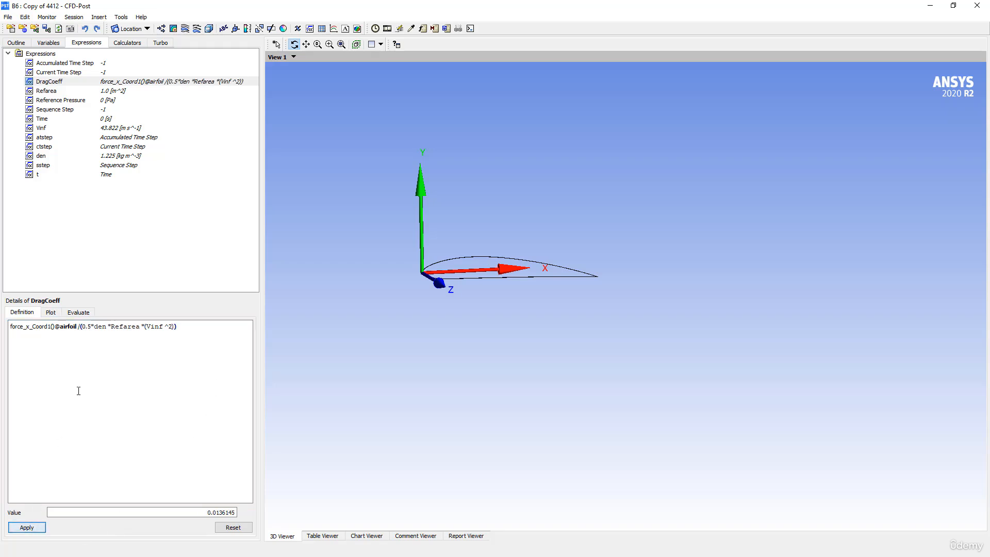
- Copy the DragCoeff definition and create a new expression named LiftCoeff
drag(194, 328, 11, 327)
key(ctrl+c)
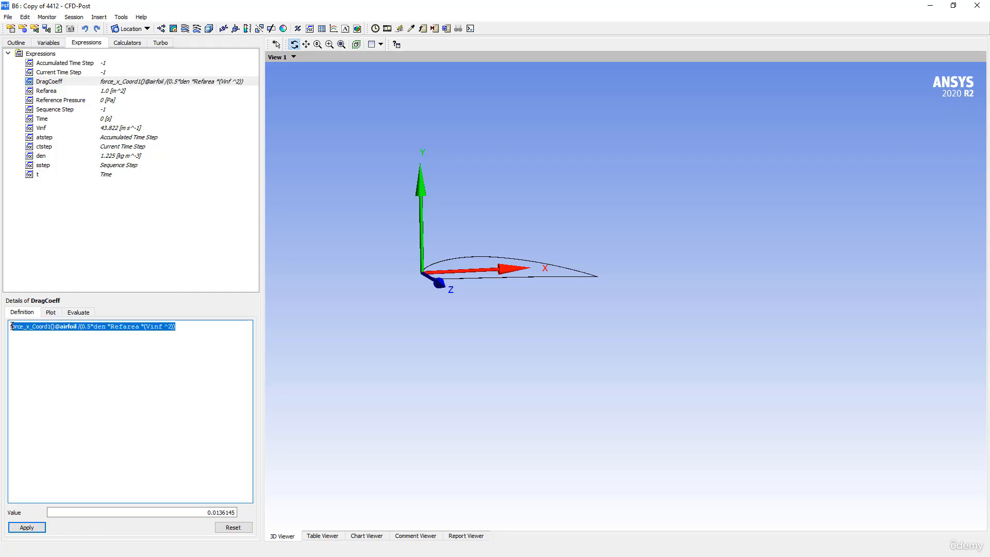
right_click(21, 326)
mouse_move(88, 394)
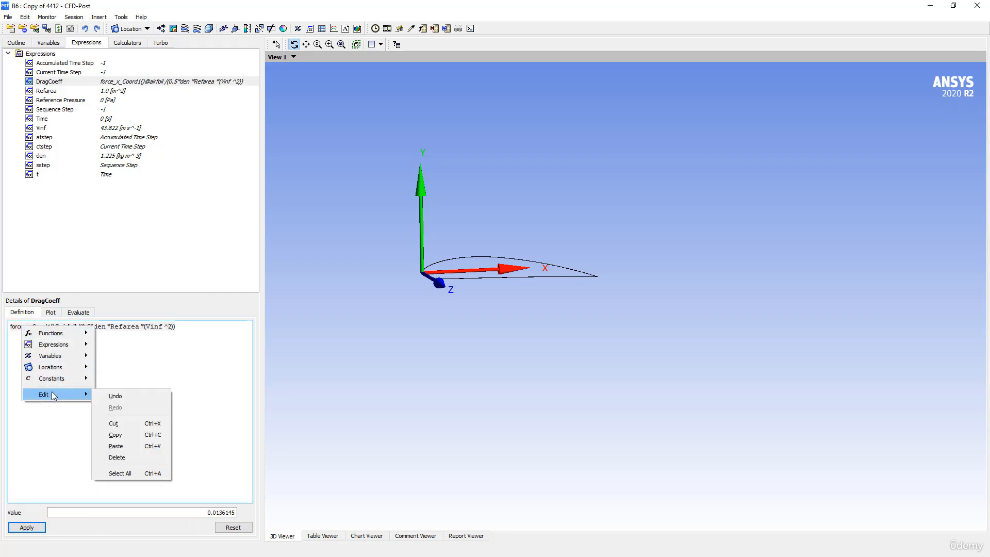
click(116, 434)
right_click(48, 205)
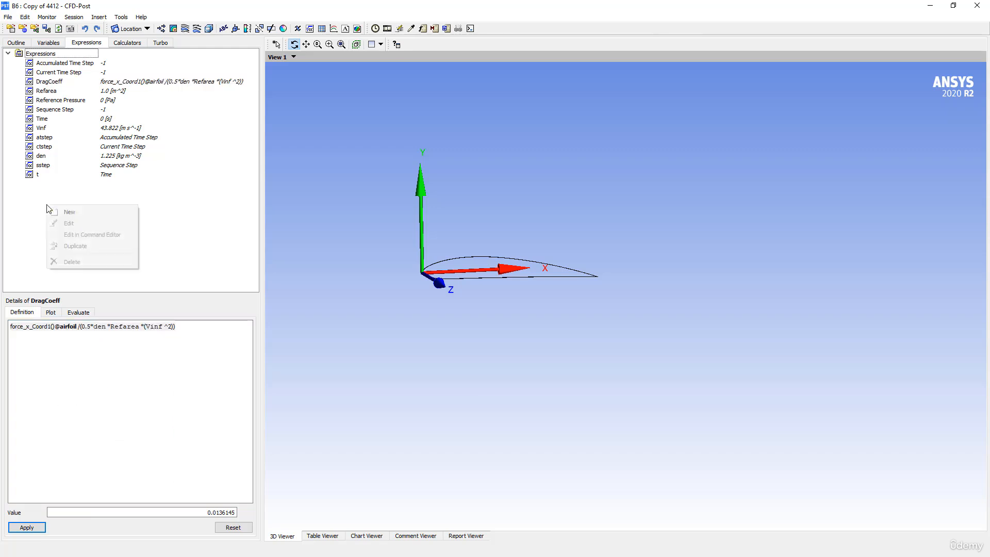
click(63, 214)
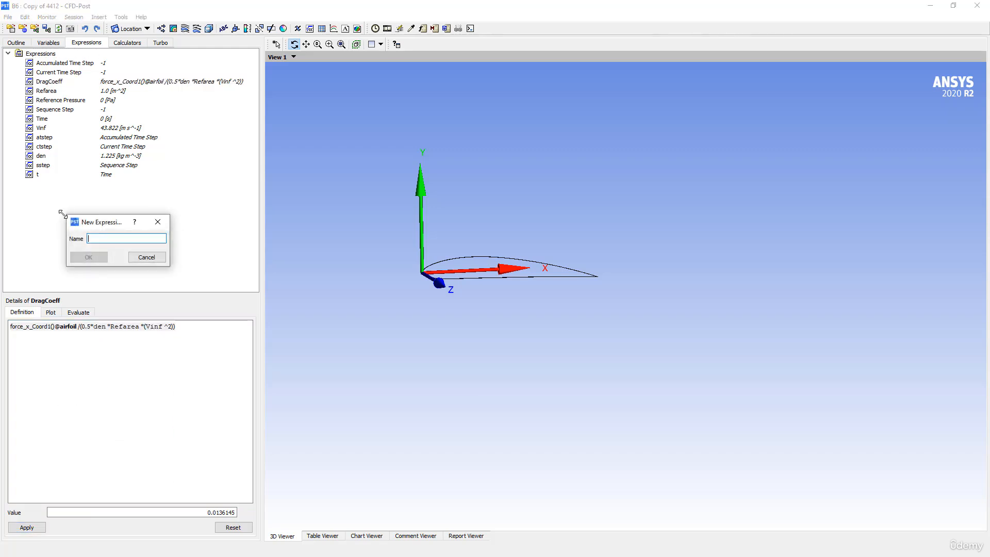
text(LiftCoeff)
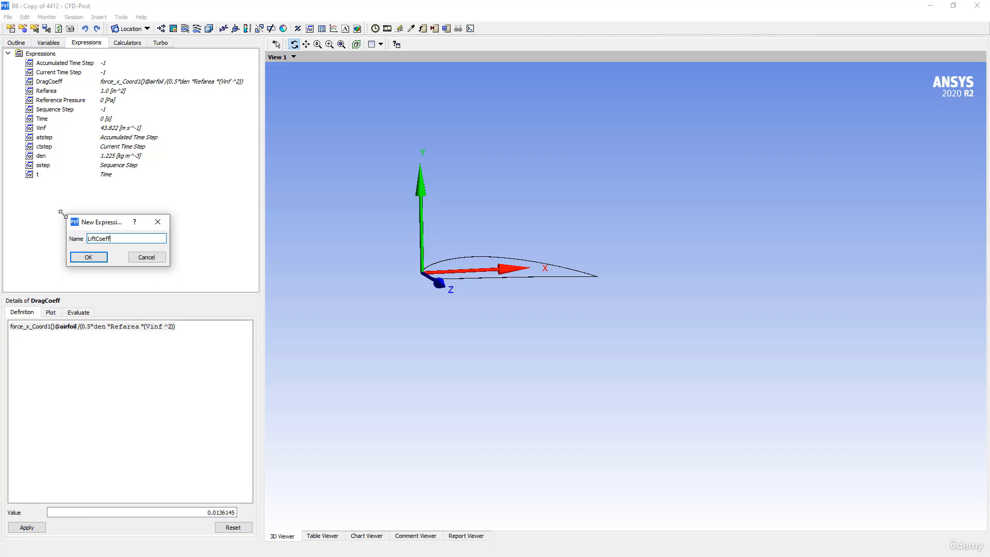
click(85, 257)
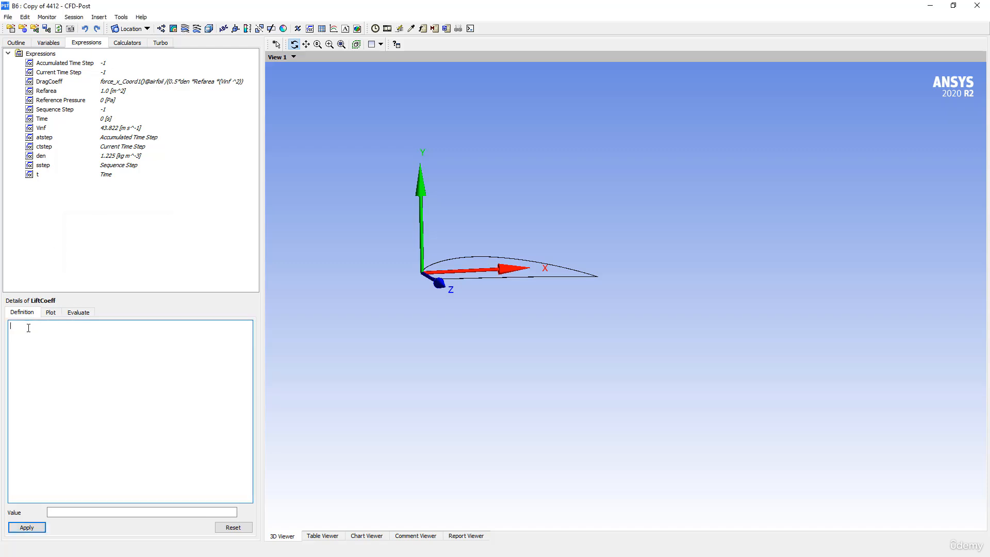
- Paste the formula into LiftCoeff, change force_x to force_y, and apply, giving 0.832483
right_click(26, 325)
mouse_move(55, 399)
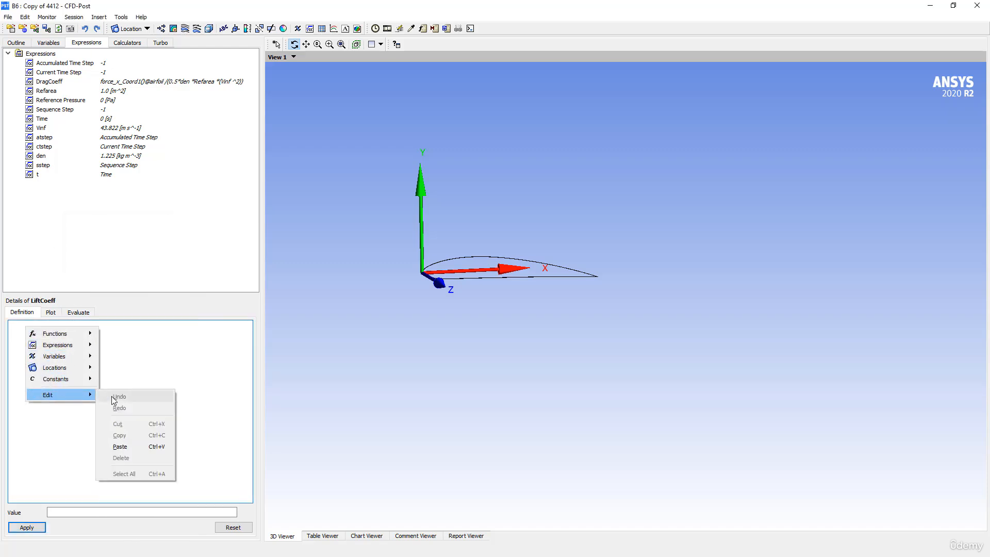
click(119, 446)
click(29, 327)
key(BackSpace)
text(y)
key(BackSpace)
text(y)
click(27, 527)
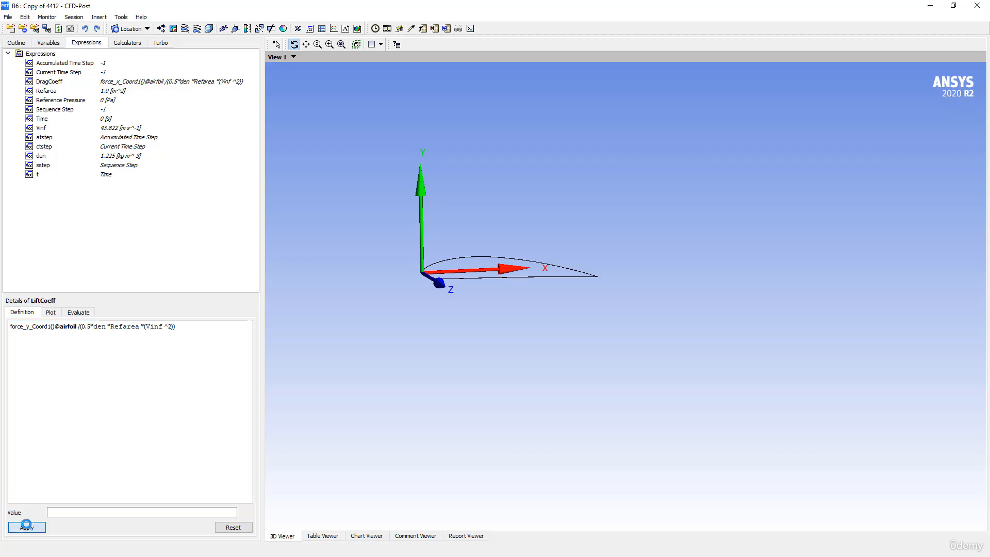
- Insert Table 1 with row labels 'Drag Coeff' in A1 and 'Lift coeff' in A2
click(321, 29)
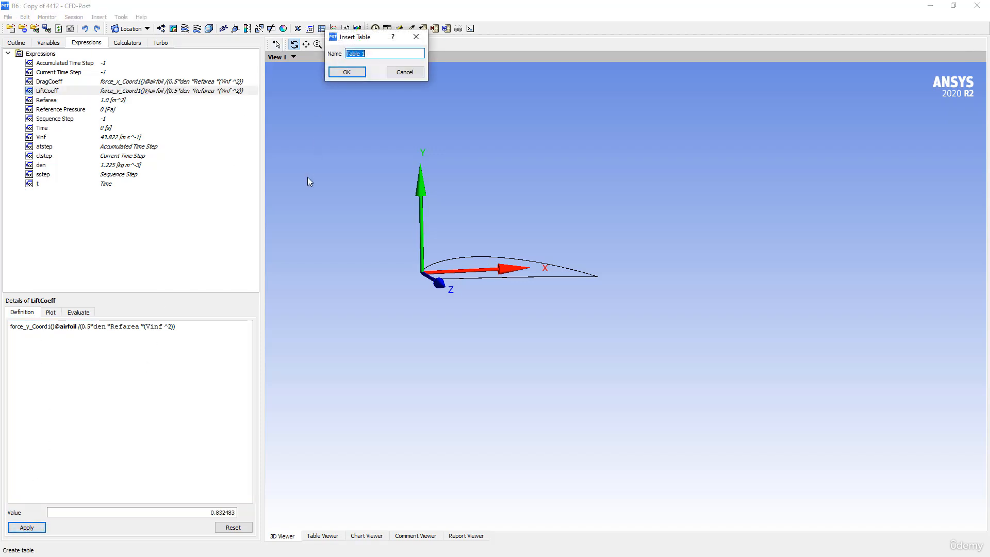
click(347, 72)
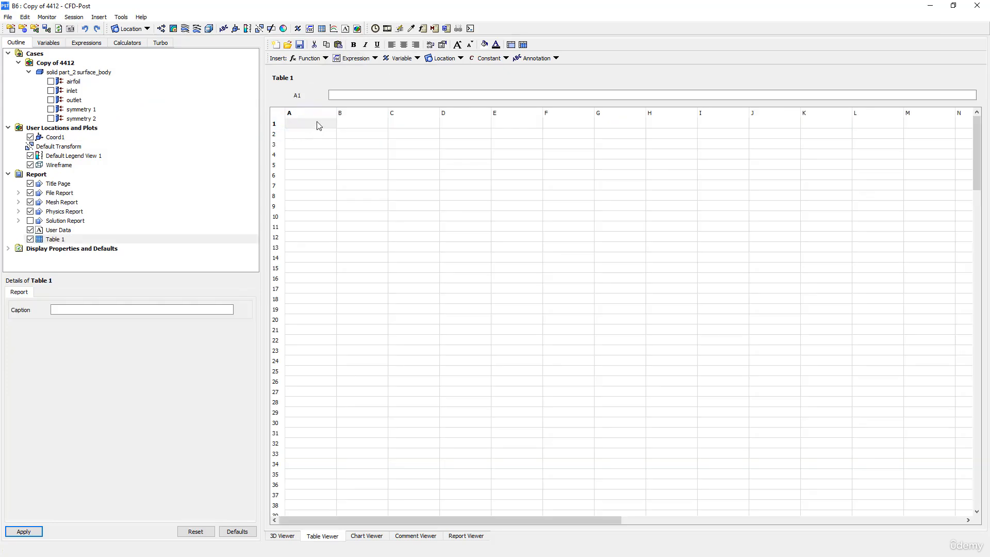
click(318, 126)
text(D)
key(Return)
text(Lift co)
click(351, 126)
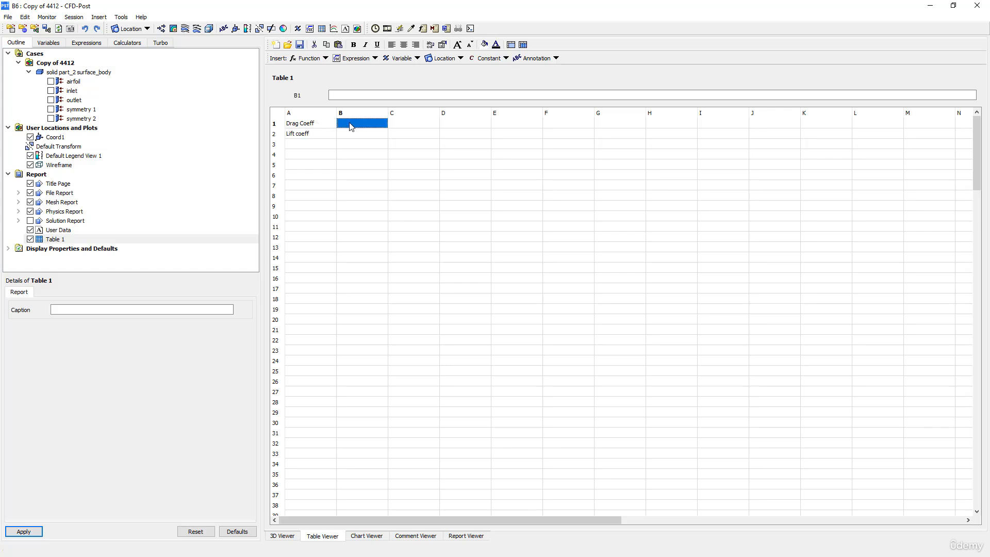
right_click(349, 94)
mouse_move(380, 114)
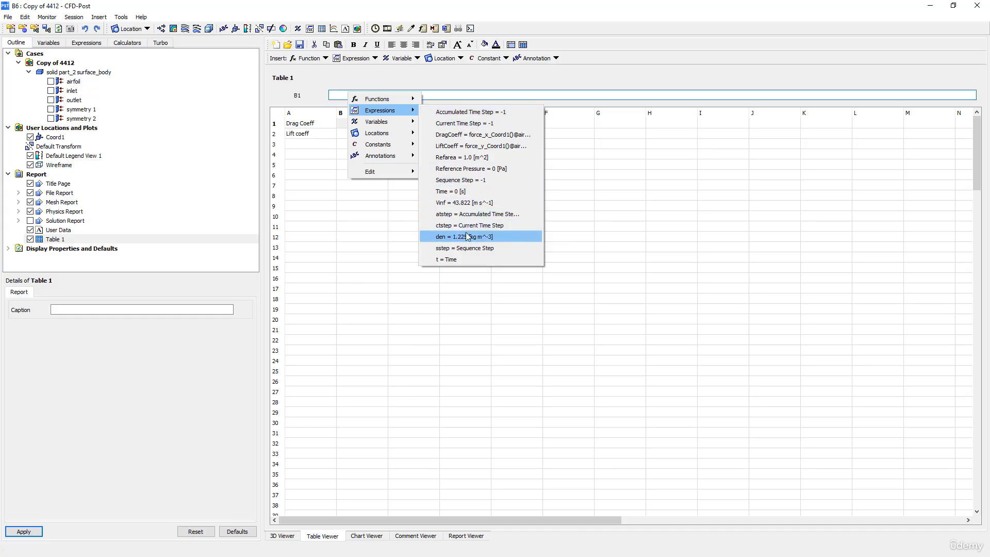
- Fill B1 with =DragCoeff and format it as fixed-point with 4-digit precision
click(462, 135)
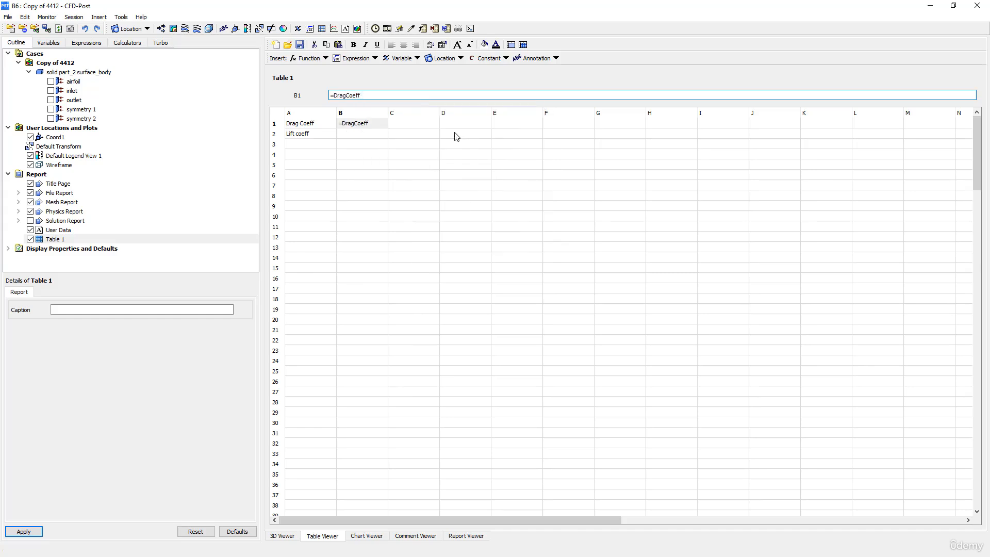
key(Return)
click(361, 123)
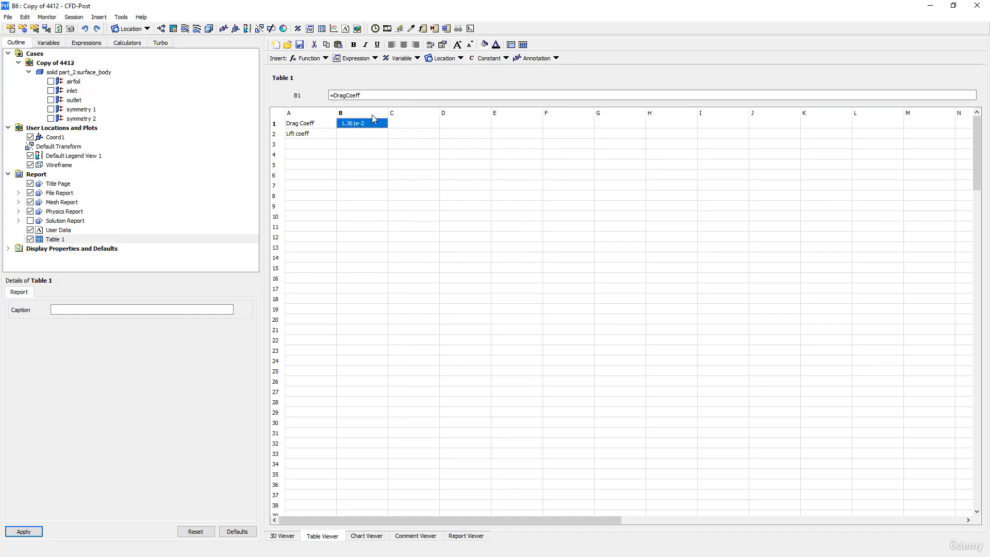
click(457, 46)
click(444, 46)
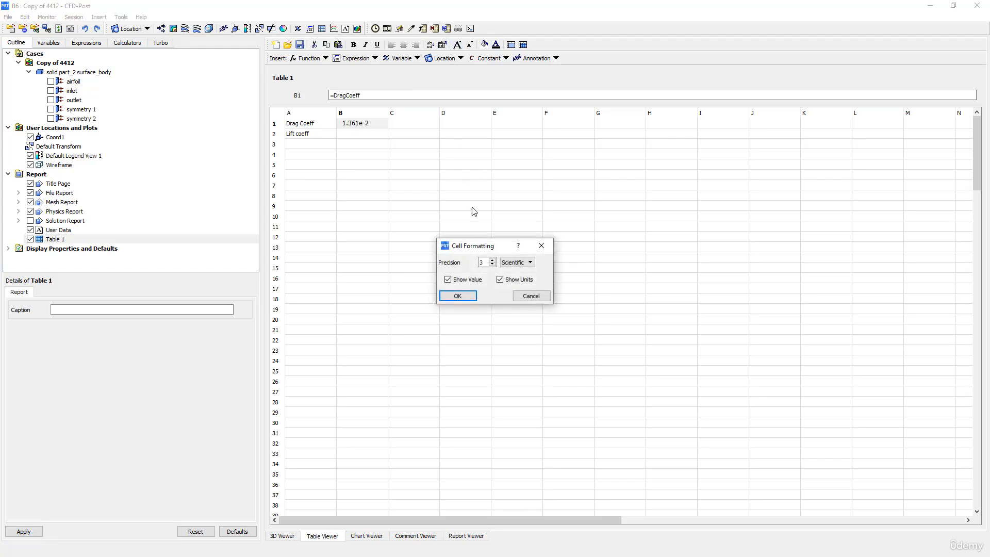
click(511, 262)
click(503, 270)
click(493, 260)
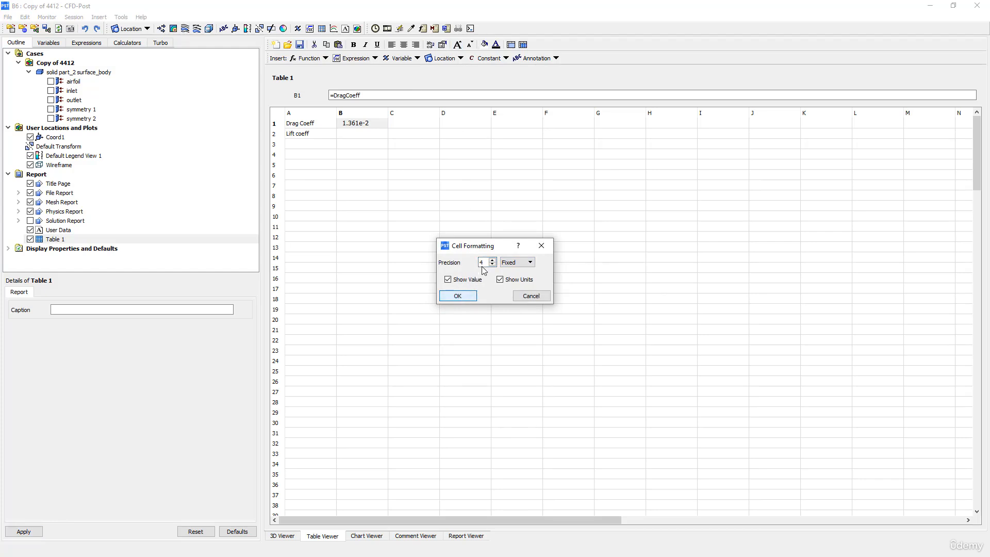
click(458, 296)
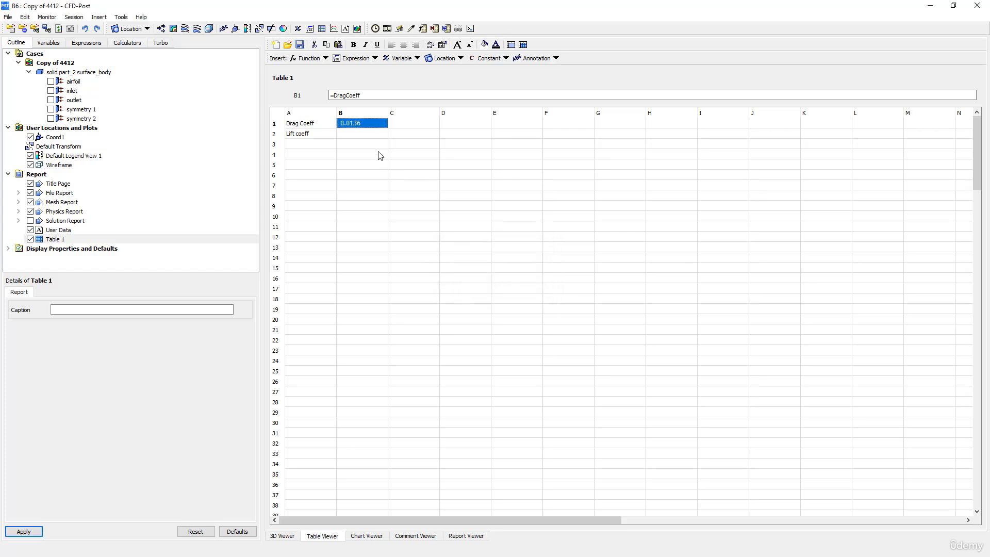
- Raise B1's fixed precision to 5 digits so it reads 0.01361
click(359, 135)
click(442, 44)
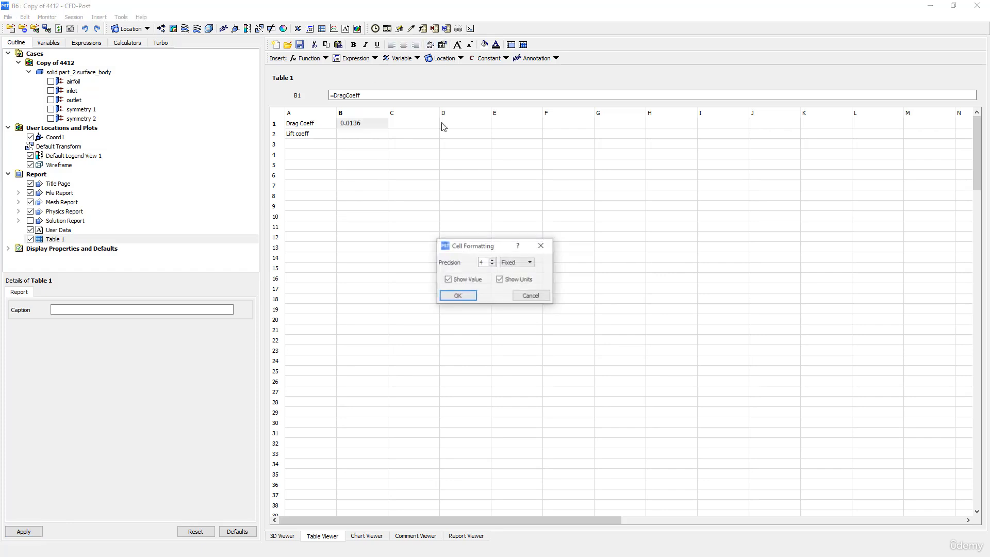
click(493, 260)
click(459, 296)
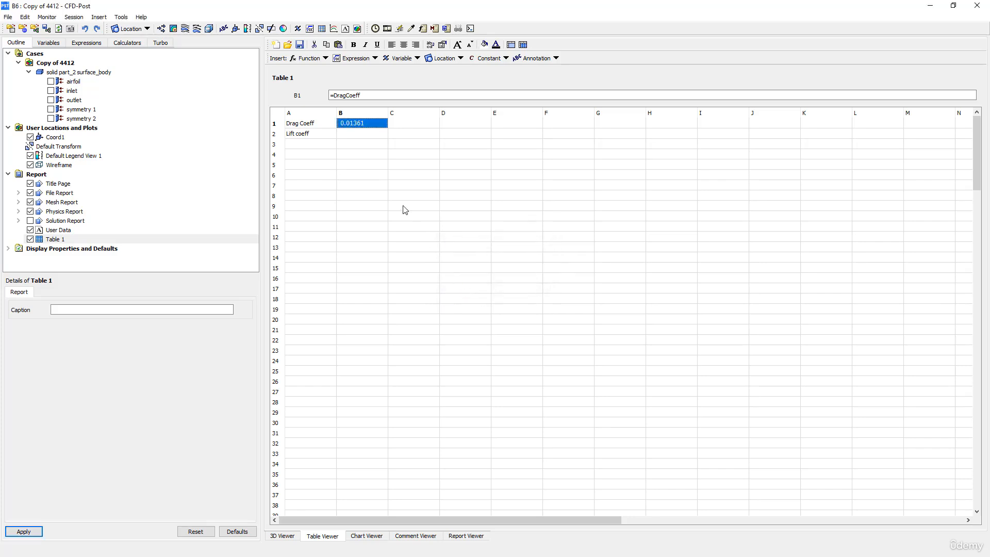
click(363, 165)
key(alt+Tab)
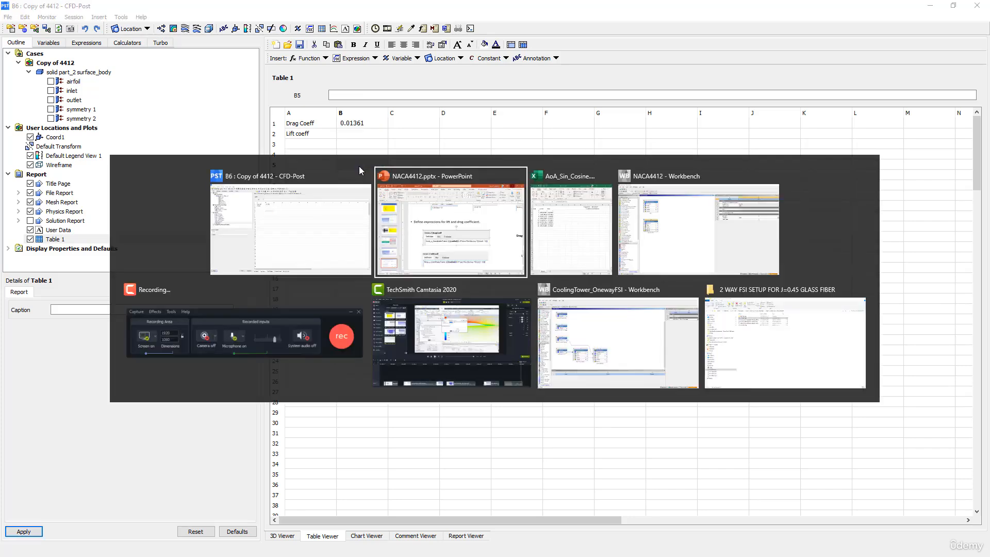
scroll(464, 253, up, 2)
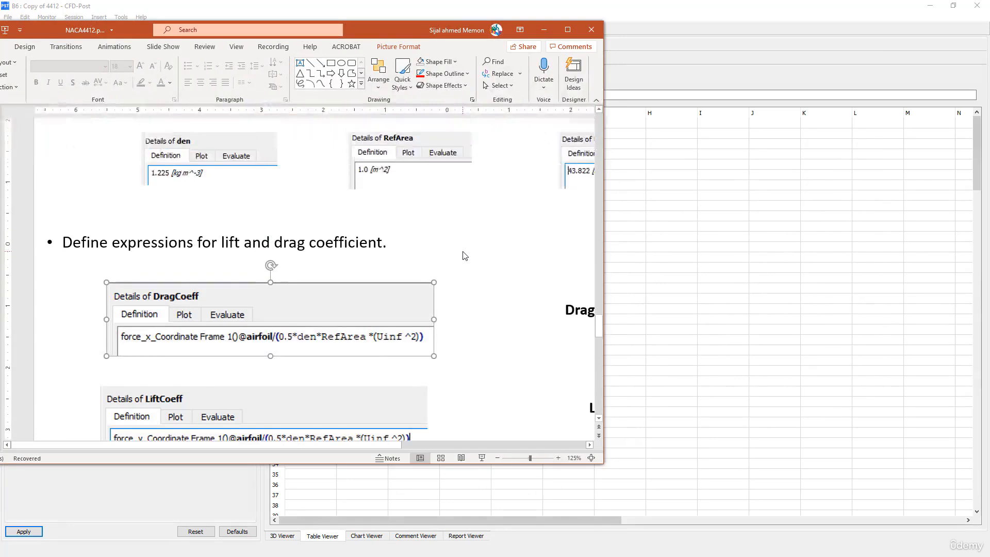
scroll(464, 254, up, 5)
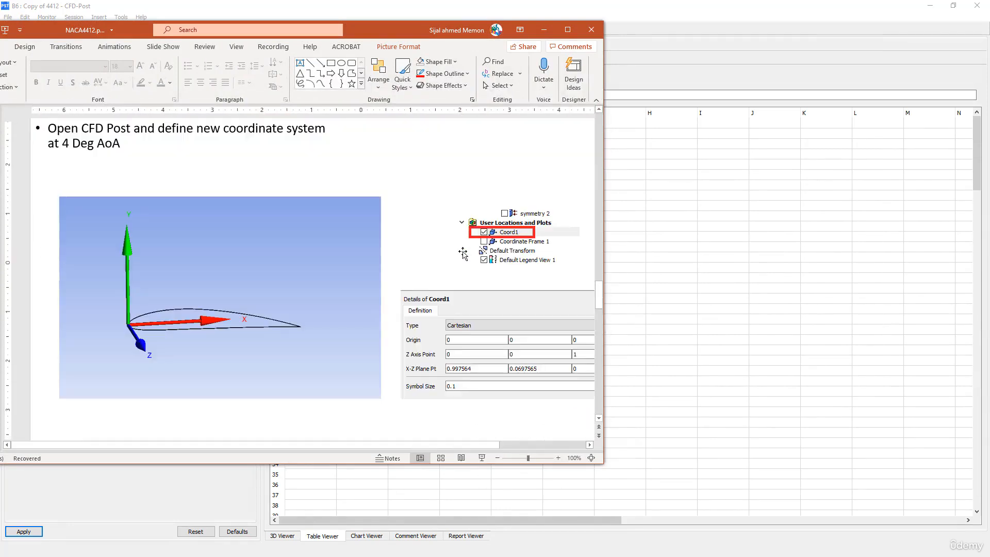
scroll(463, 254, up, 2)
scroll(463, 253, down, 7)
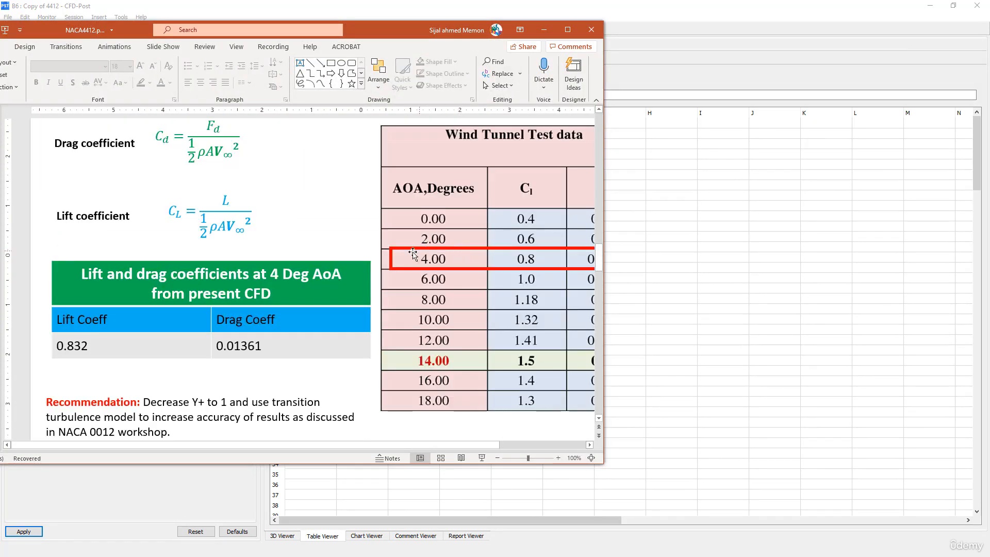
drag(360, 29, 639, 178)
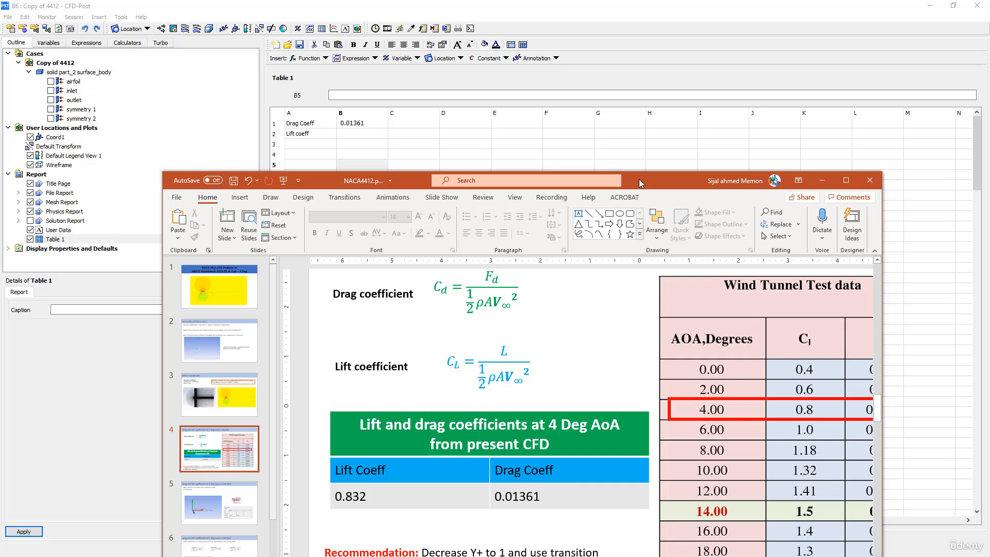
click(355, 136)
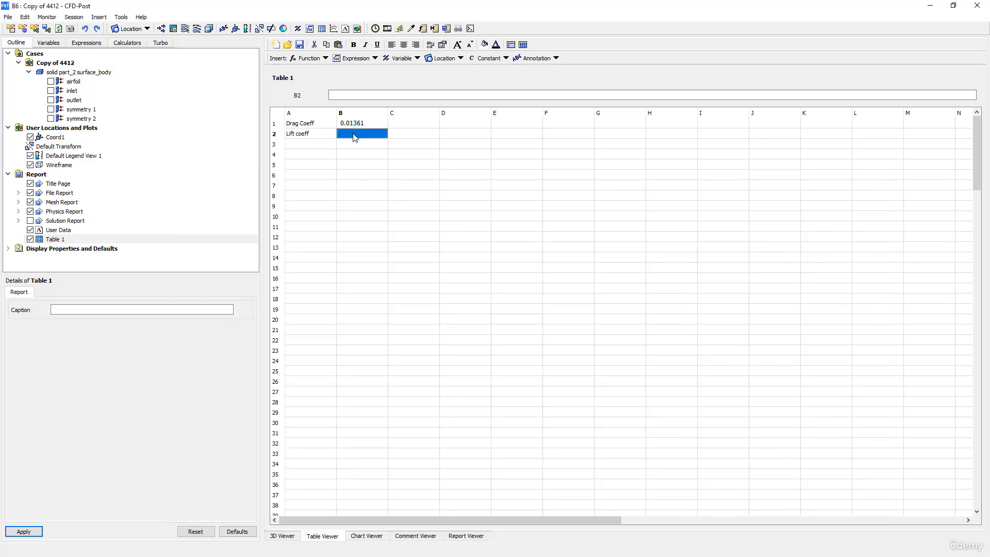
- Enter =LiftCoeff into cell B2 of Table 1
click(349, 96)
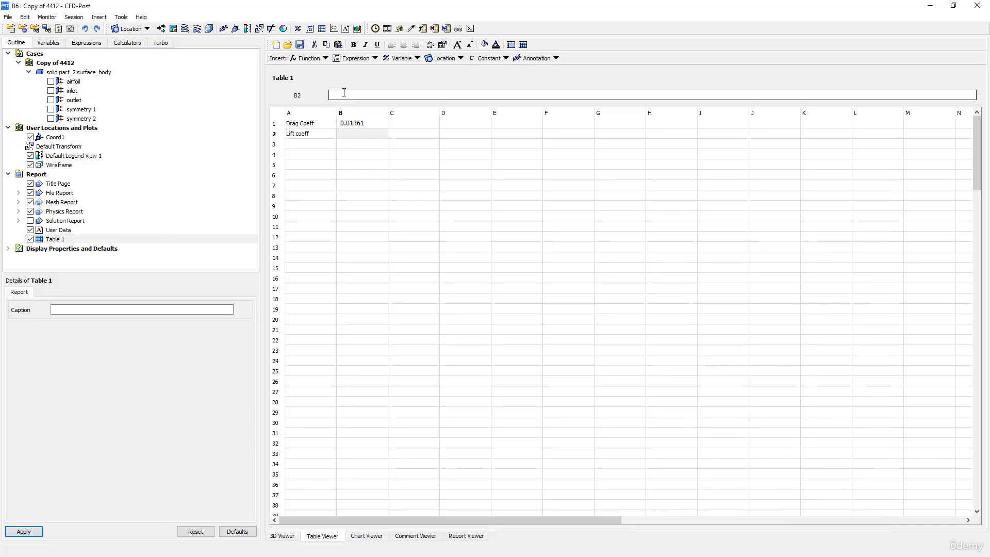
right_click(344, 93)
mouse_move(375, 111)
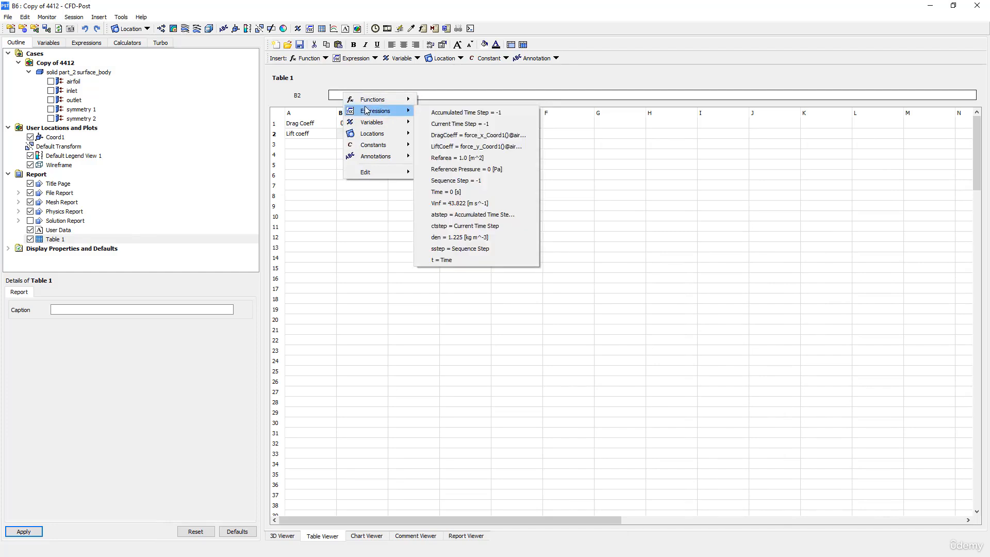
click(451, 147)
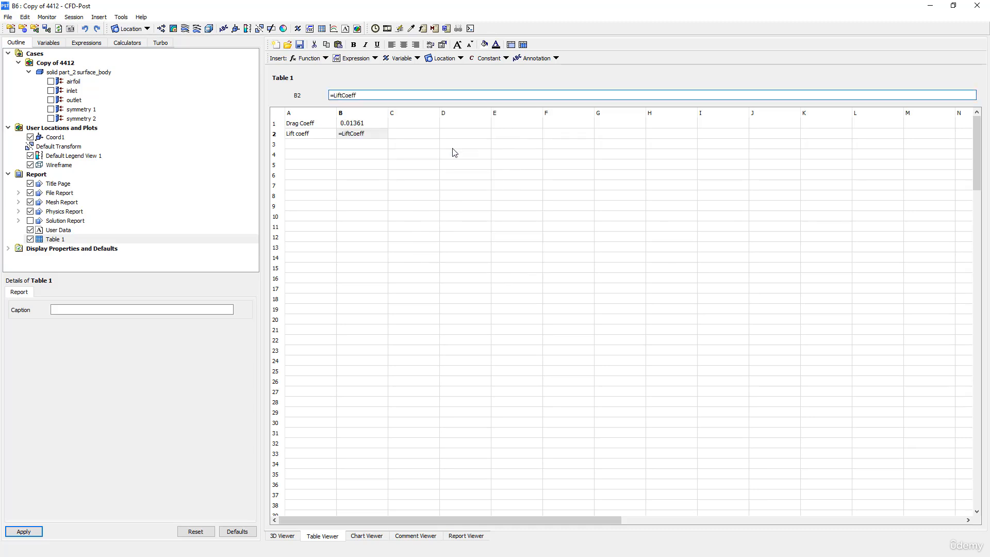
key(Return)
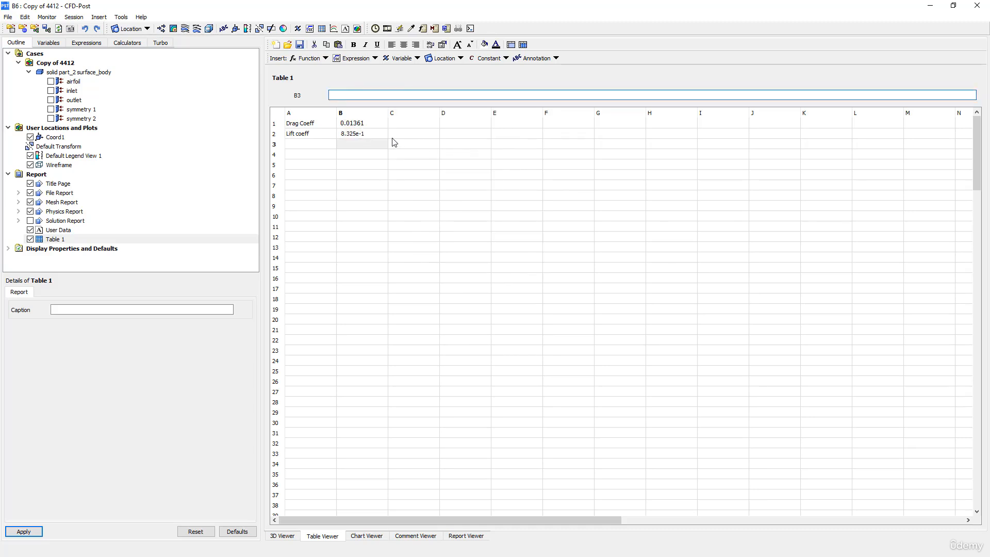
- Format B2 as fixed-point with precision 5, showing 0.83248, then return to the slides
click(374, 135)
click(442, 44)
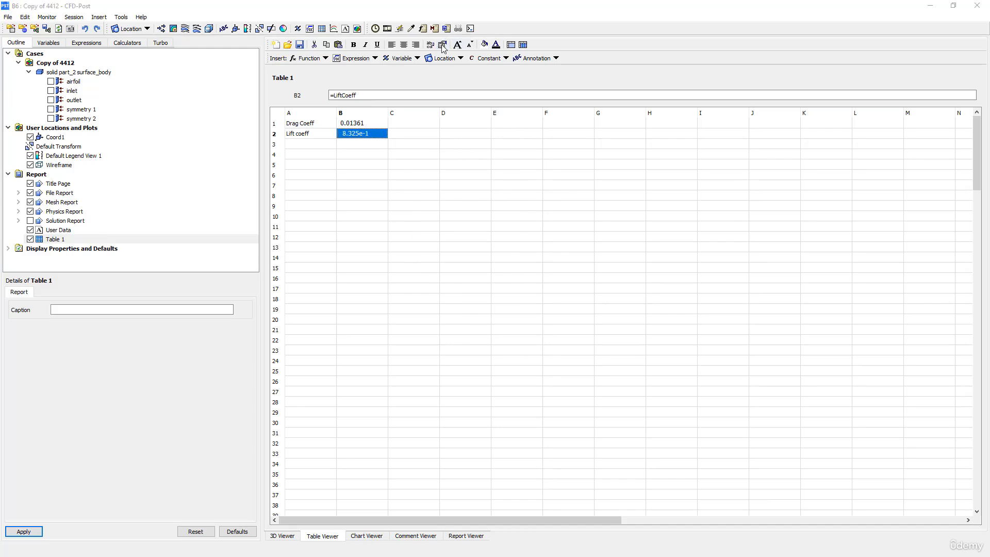
click(517, 264)
click(516, 270)
click(492, 260)
click(493, 260)
click(464, 296)
key(alt+Tab)
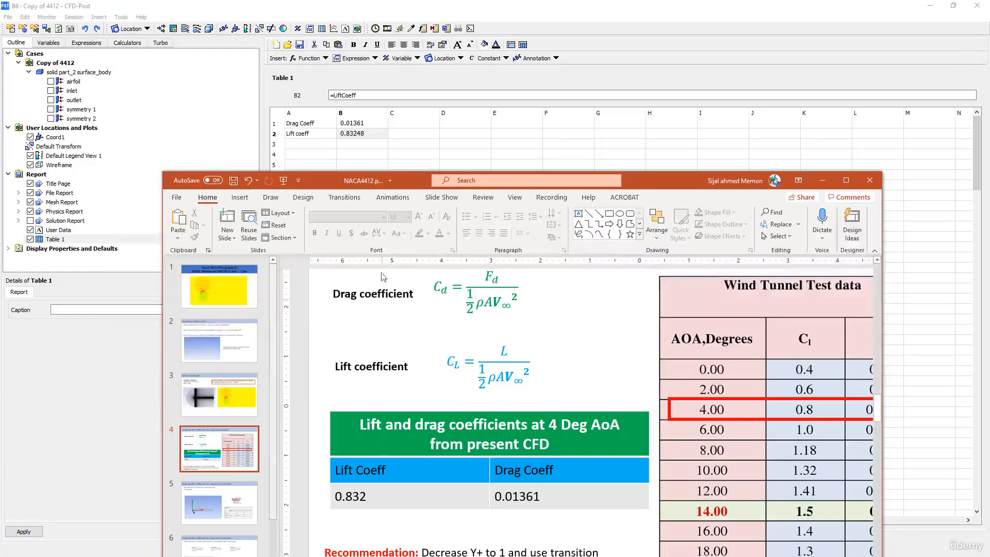
- Place the slides beside Table 1 to compare values, then minimise PowerPoint
drag(425, 185, 520, 173)
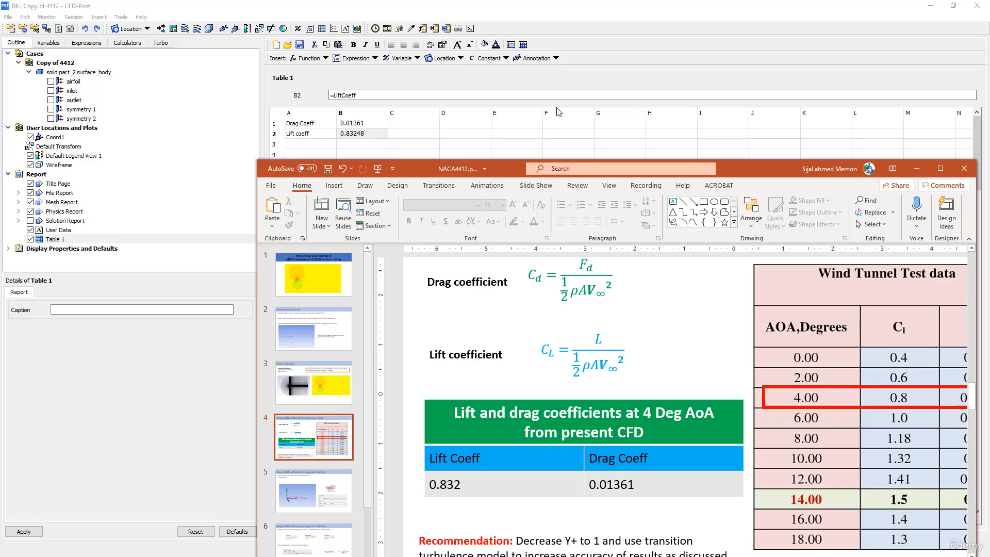
click(915, 169)
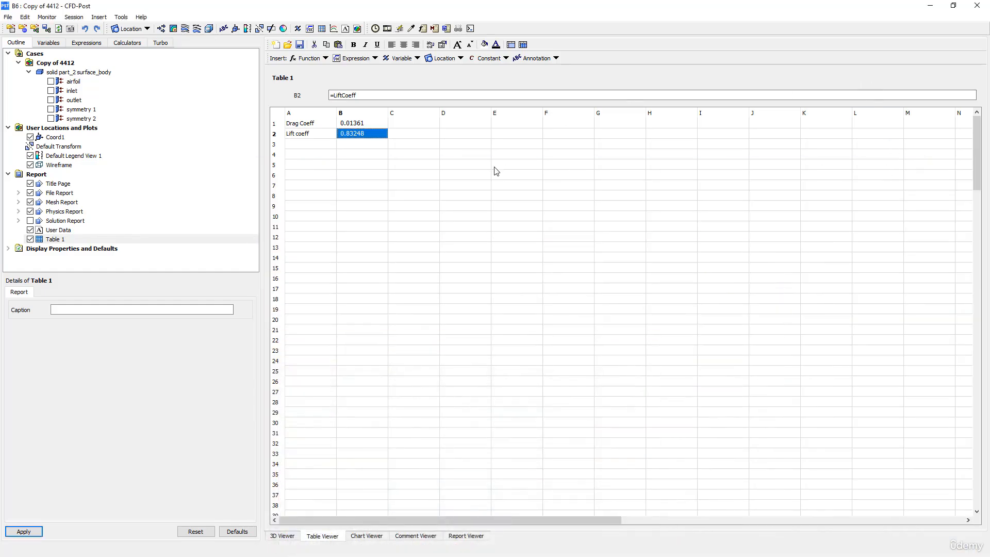
- Check Table 1's cells: the lift coefficient value in B2 and the Drag Coeff label in A1
click(328, 157)
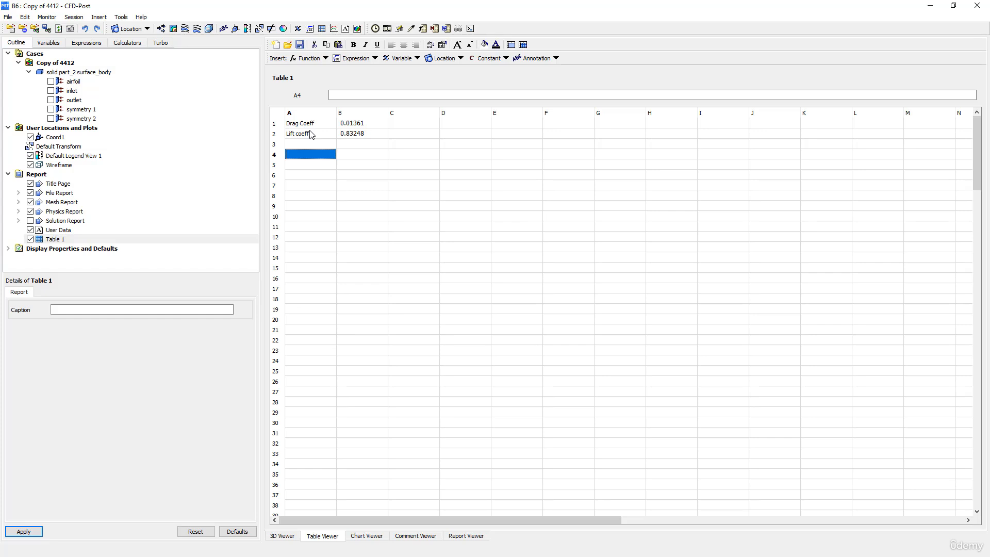
click(350, 136)
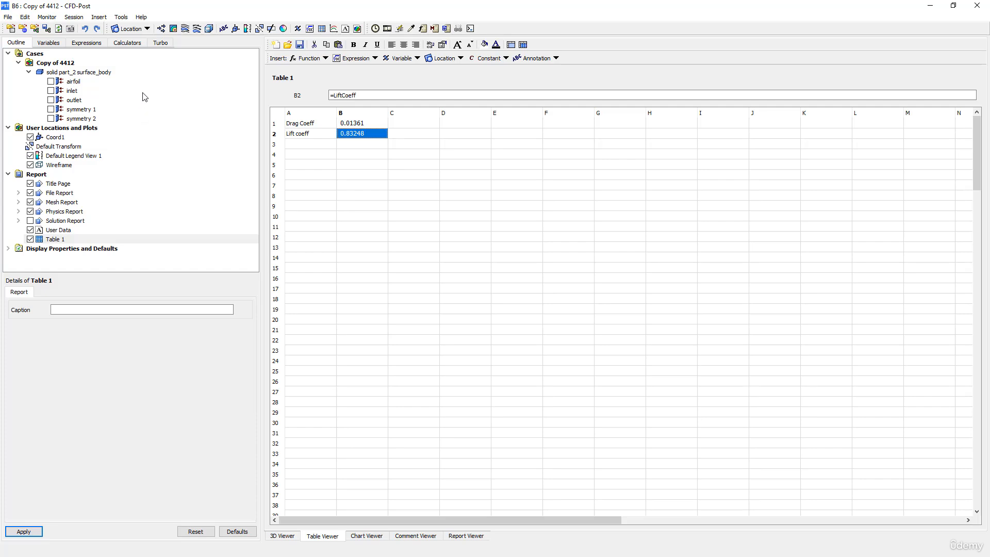
click(311, 127)
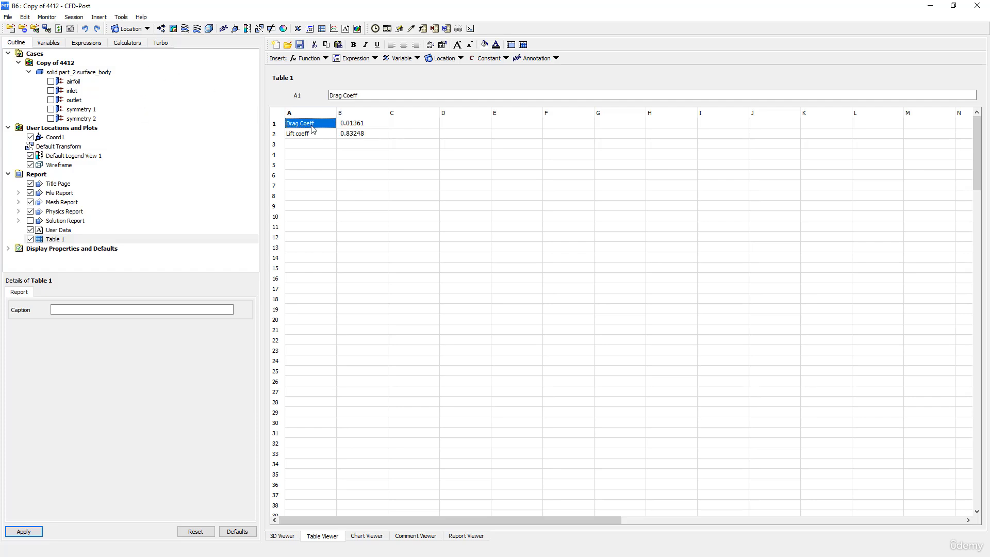
- Inspect Coord1's X-Z plane point values 0.997564 and 0.0697565, then select the Lift coeff label in A2
click(53, 137)
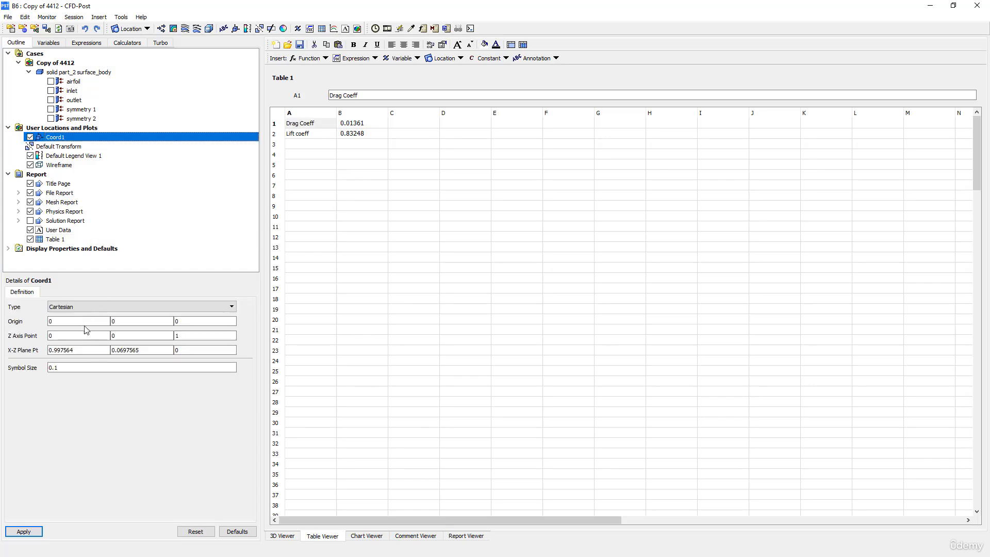
click(70, 351)
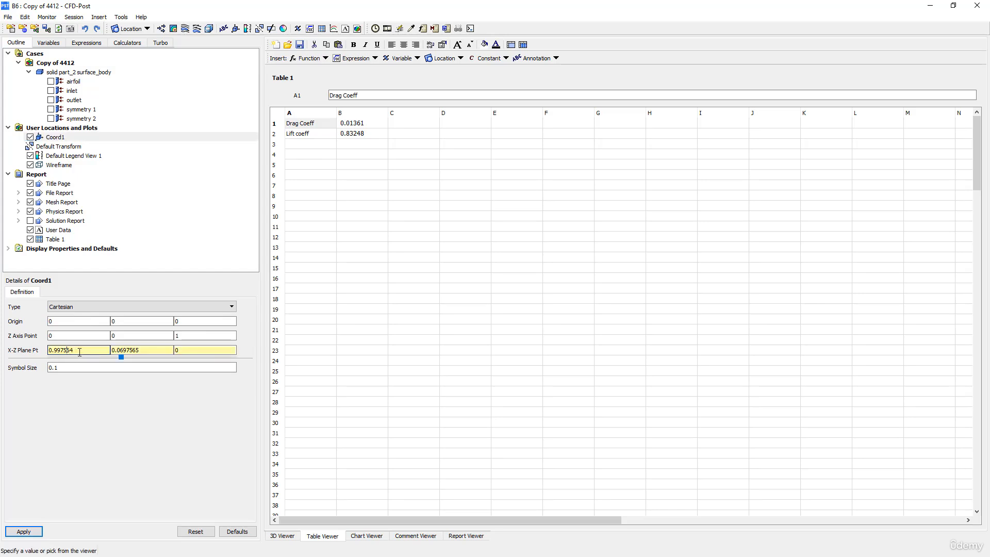
click(138, 352)
drag(78, 350, 49, 350)
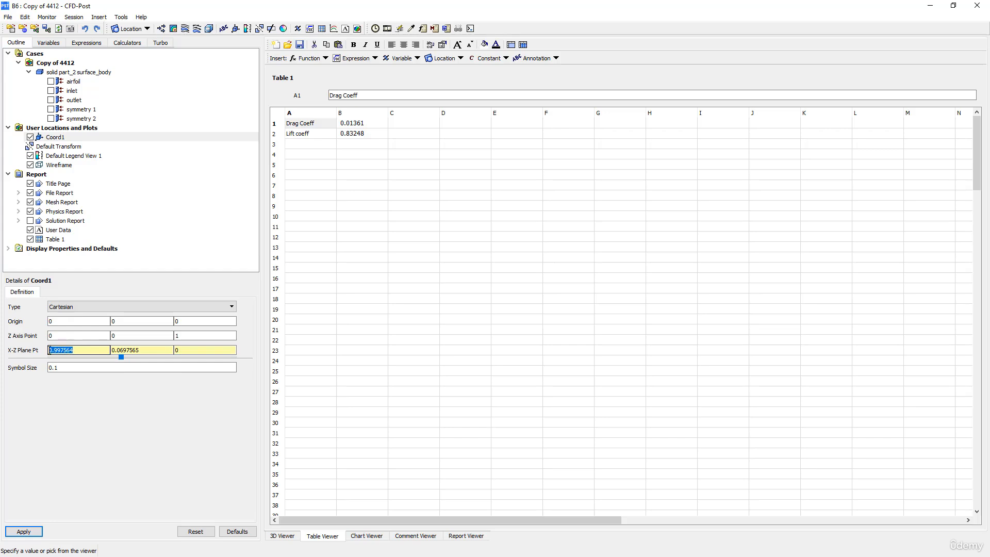
click(304, 134)
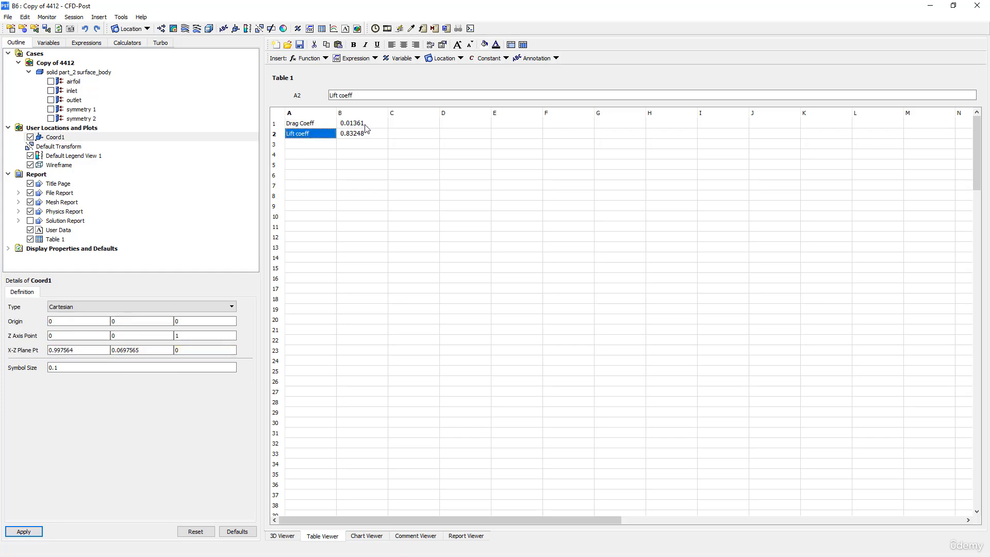